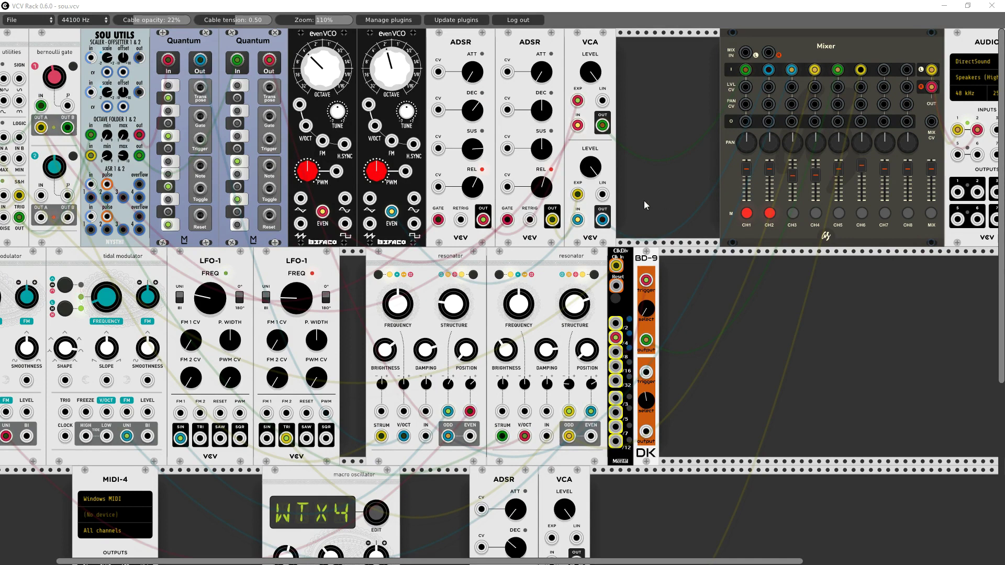
Scroll the rack and check the SOU UTILS module's options without changing anything
drag(612, 562, 556, 561)
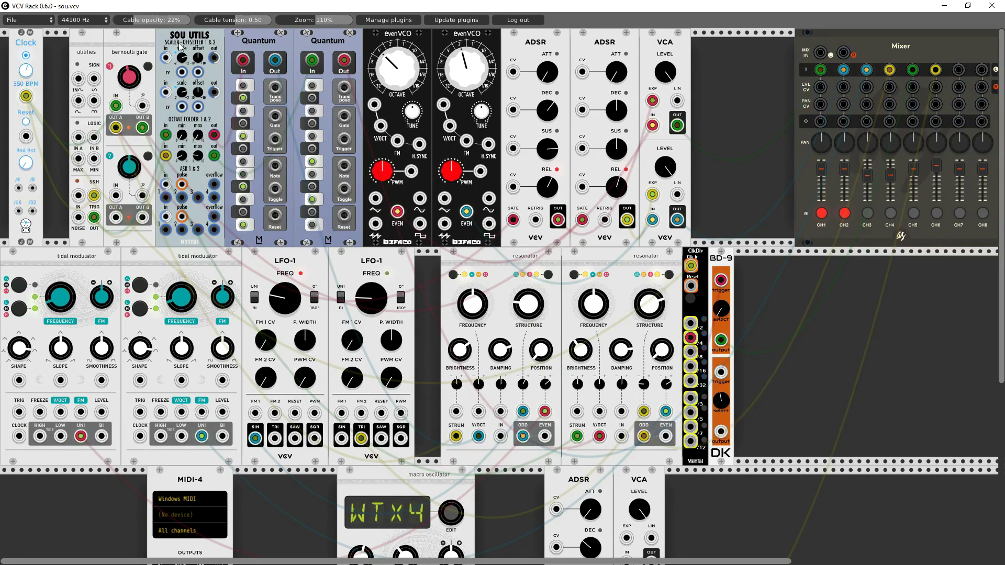
right_click(203, 42)
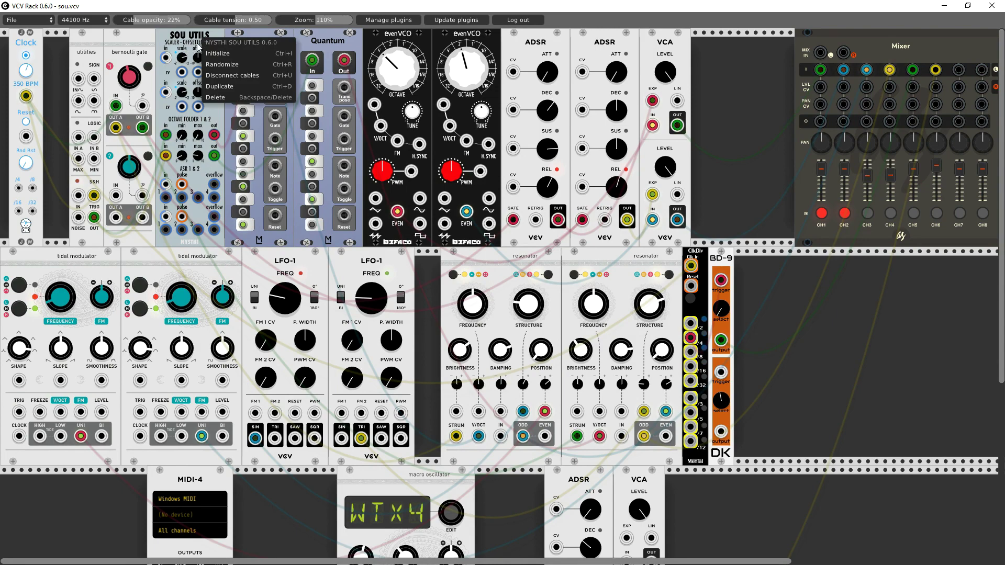
click(185, 43)
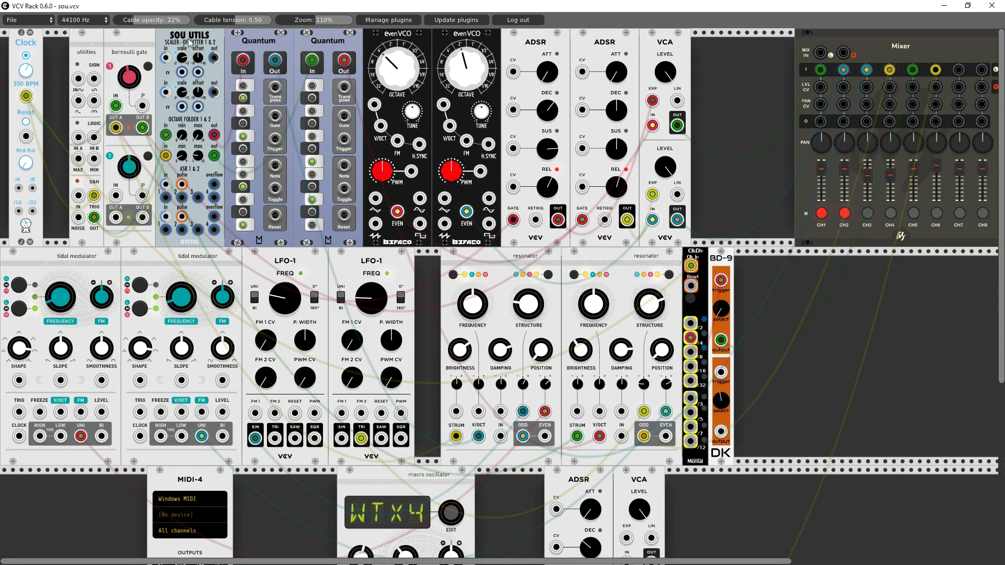
Add NYSTHI SoyModelSOU, delete it again, and cable S&H TRIG into the Octave Folder input
right_click(719, 76)
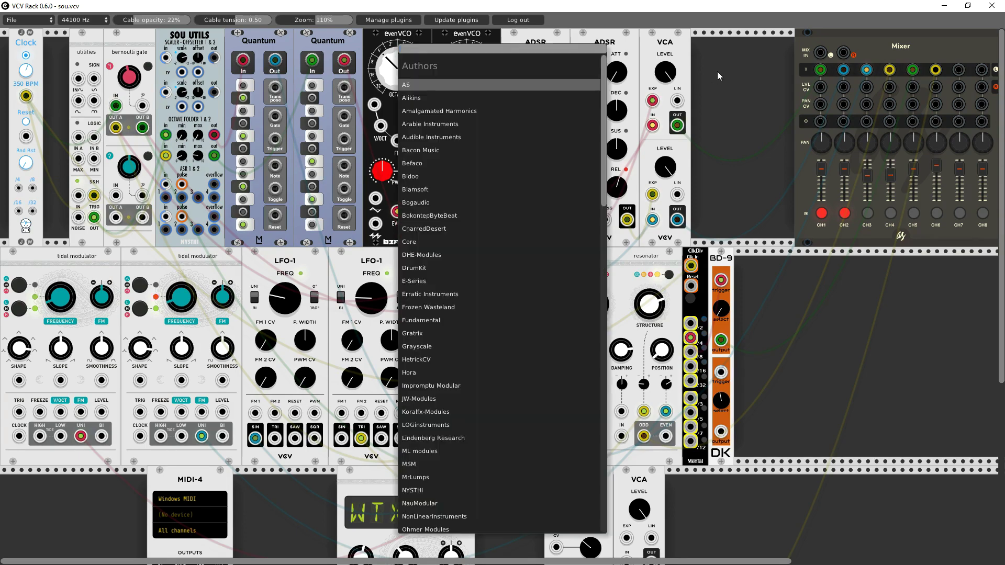
scroll(438, 346, down, 2)
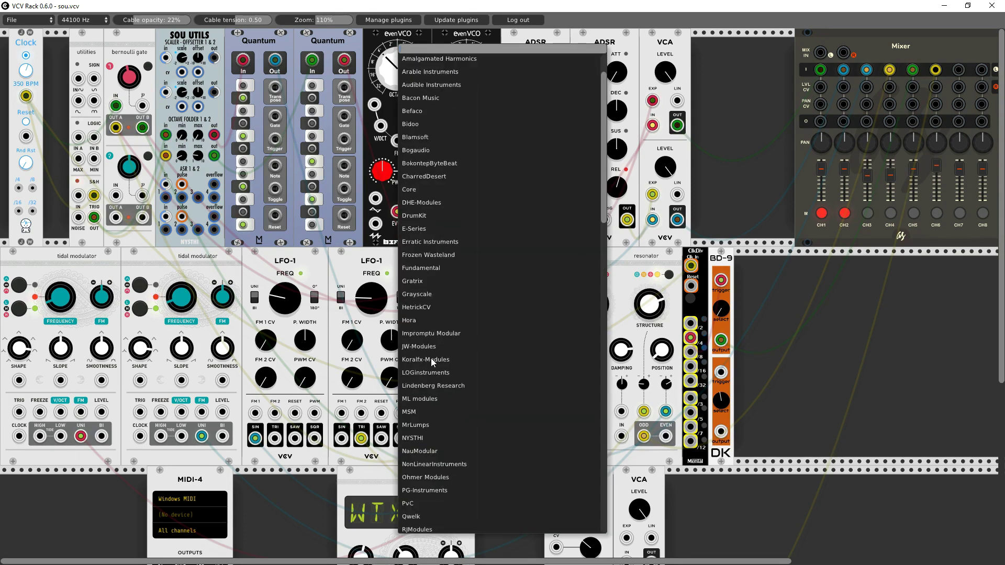
click(411, 437)
scroll(435, 228, down, 5)
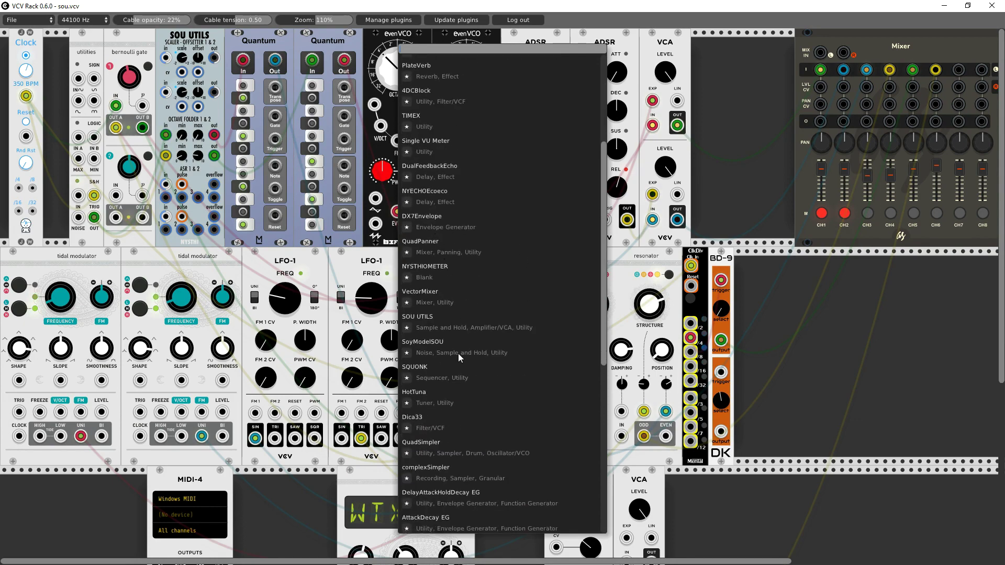
click(419, 343)
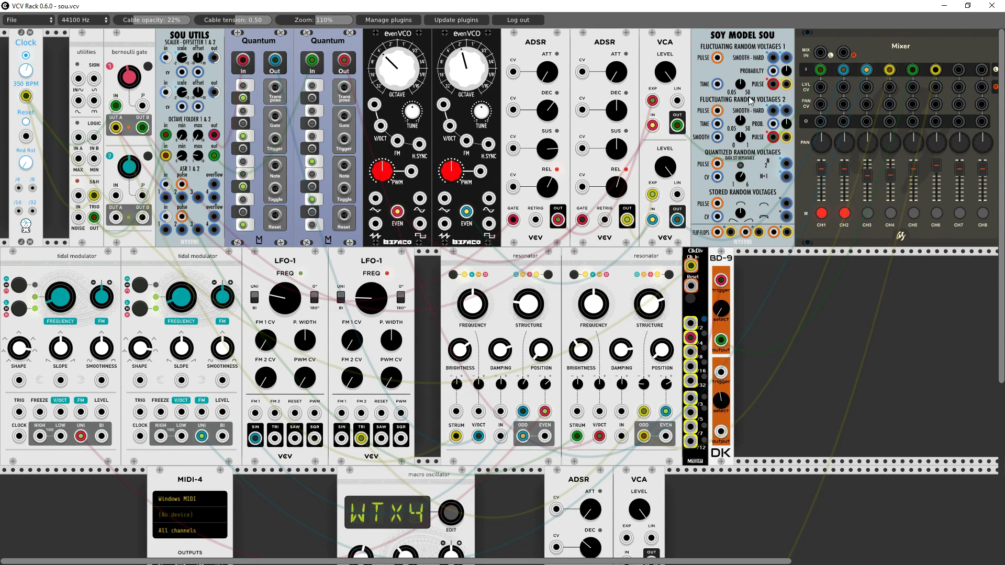
drag(750, 49, 855, 267)
right_click(860, 268)
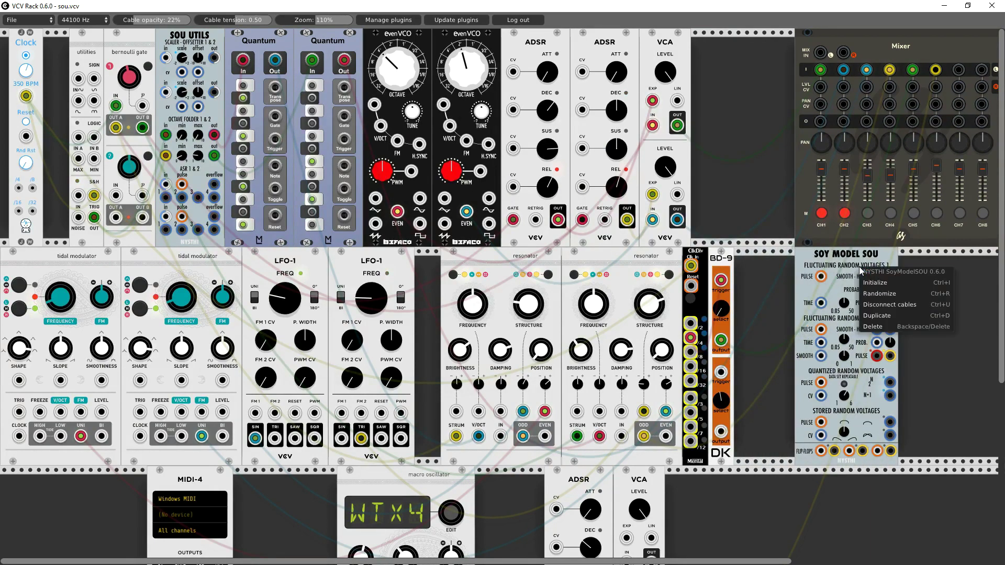
click(878, 327)
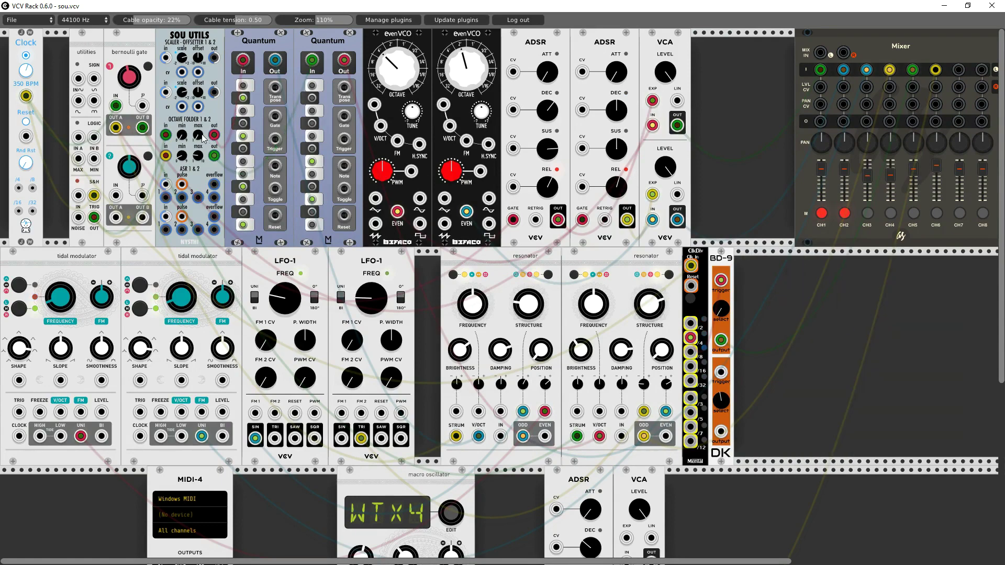
drag(94, 217, 165, 156)
Cable the Octave Folder output into the second Quantum's In jack
drag(215, 155, 326, 202)
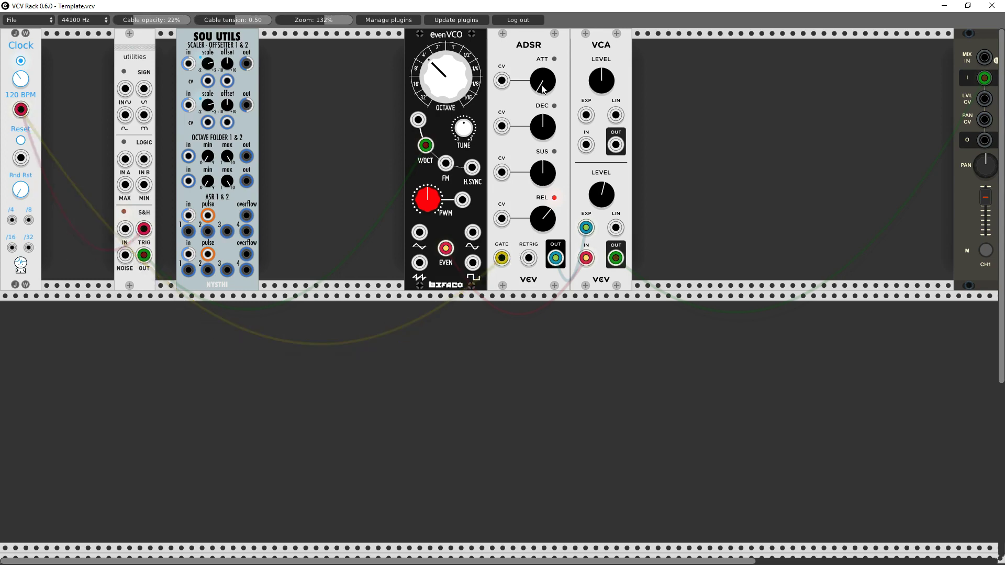
Lengthen the ADSR release, raise the lower VCA level, and slide SOU UTILS left against utilities
drag(529, 214, 529, 201)
drag(542, 219, 543, 215)
drag(602, 195, 602, 183)
drag(219, 149, 198, 149)
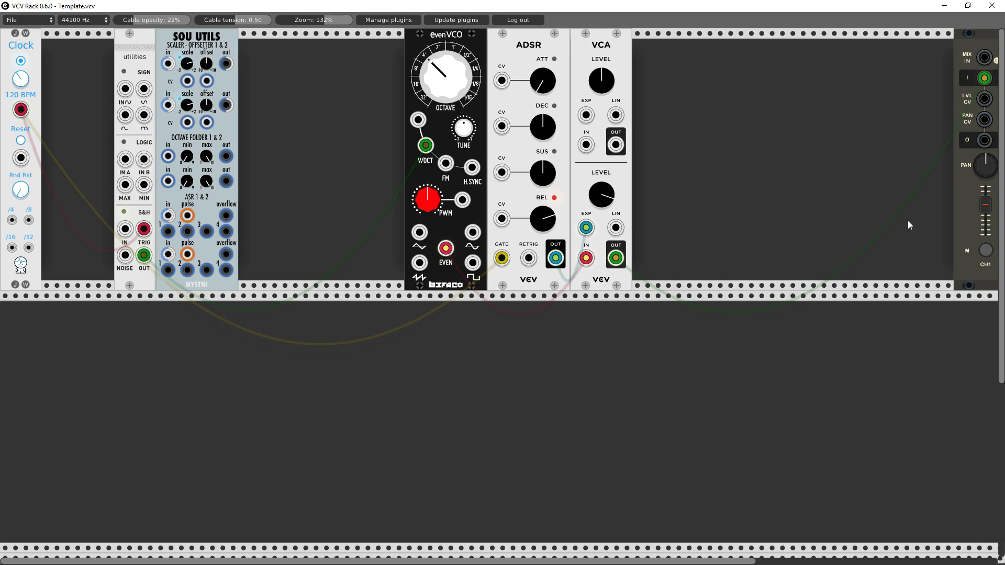
Mute mixer channel 1 and place an ML Quantum quantizer directly beside SOU UTILS
click(986, 253)
right_click(299, 95)
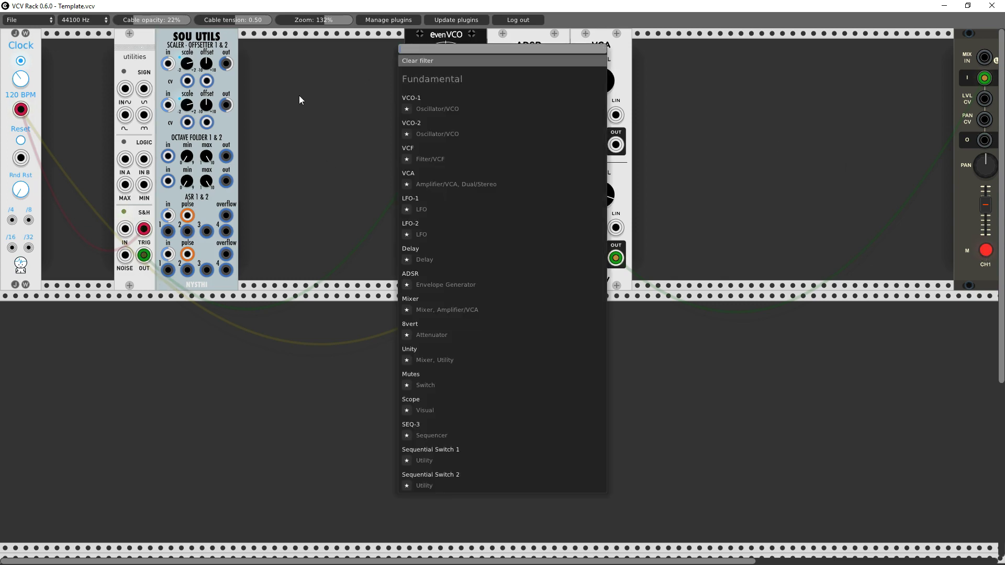
click(405, 59)
scroll(451, 215, down, 3)
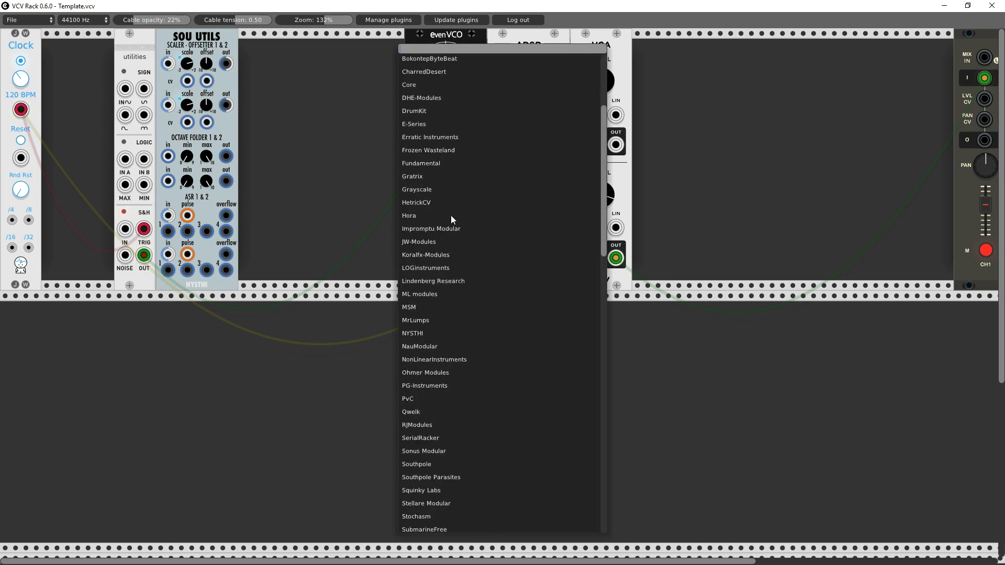
click(410, 293)
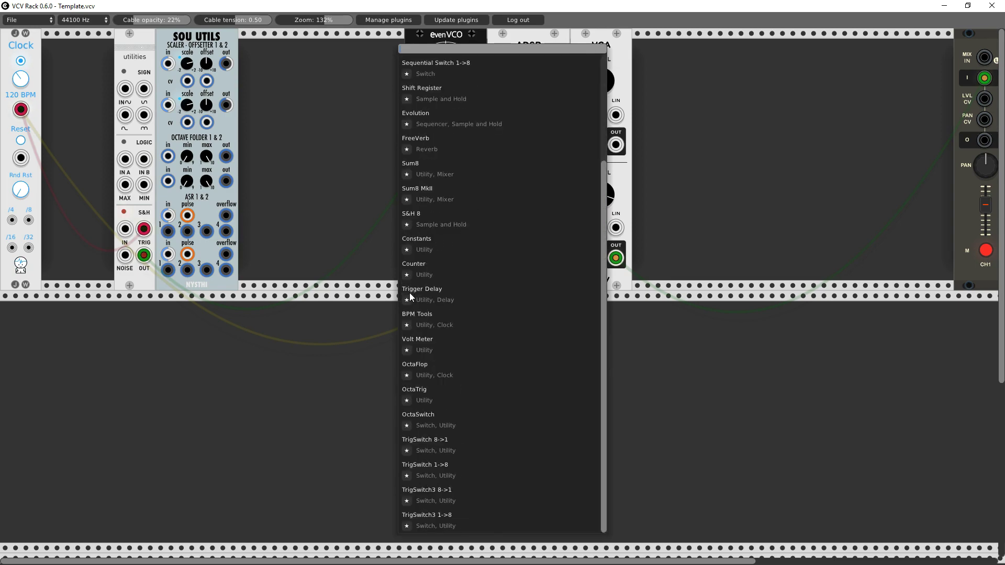
scroll(464, 144, up, 5)
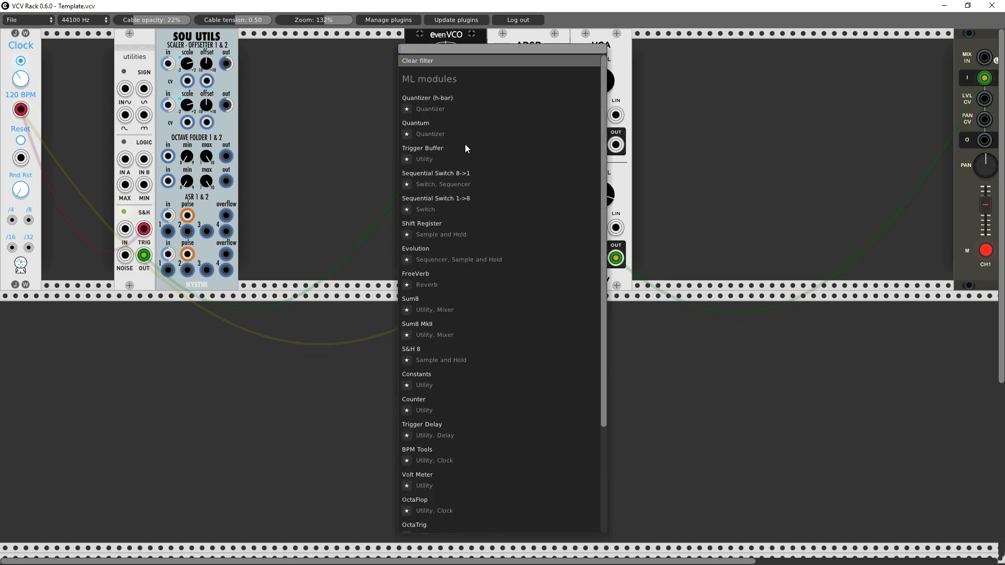
click(418, 124)
drag(297, 43, 144, 50)
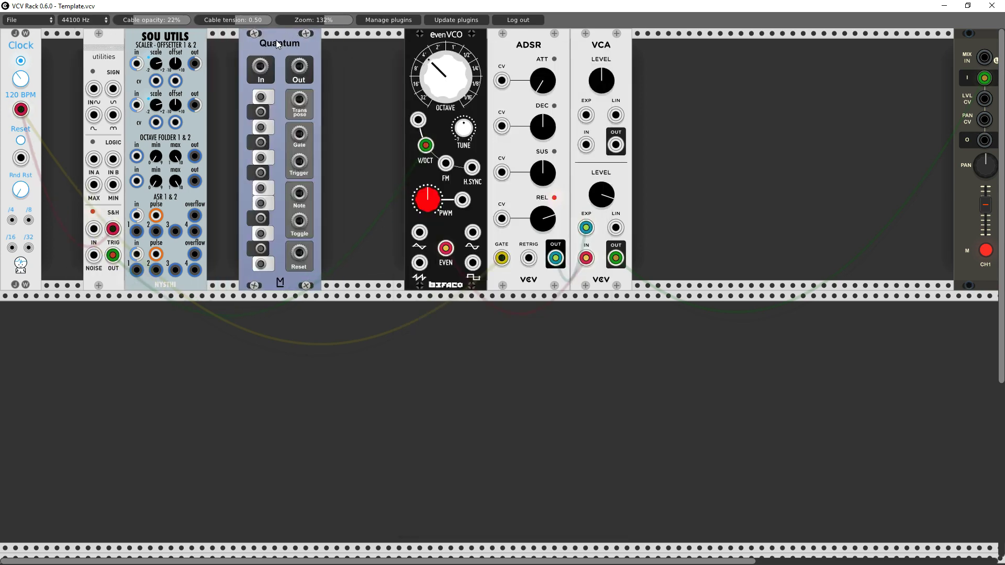
drag(268, 40, 236, 41)
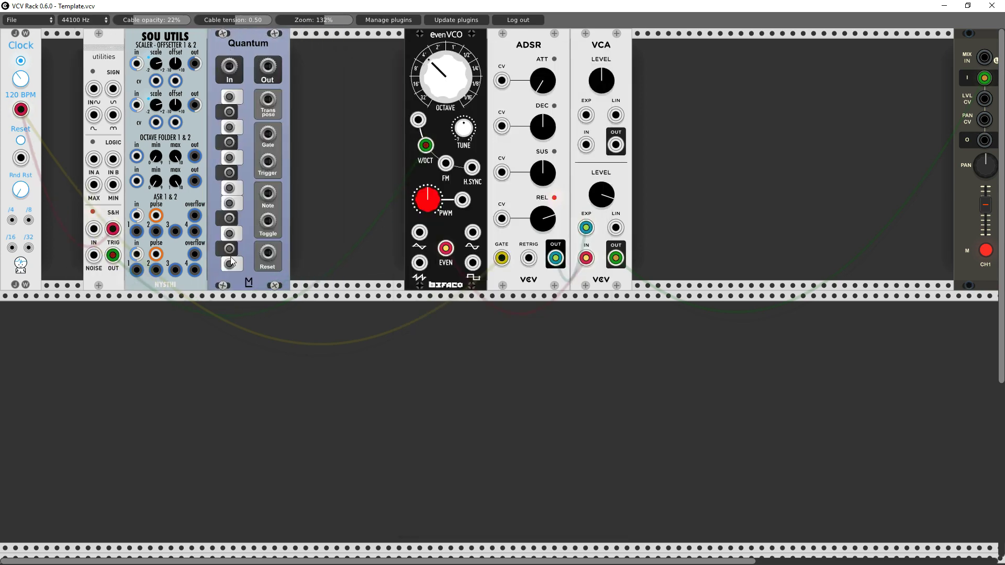
Pick Quantum's scale notes, unplug the old V/OCT cable, unmute channel 1, and set the clock to 435 BPM
click(231, 219)
click(230, 158)
click(230, 113)
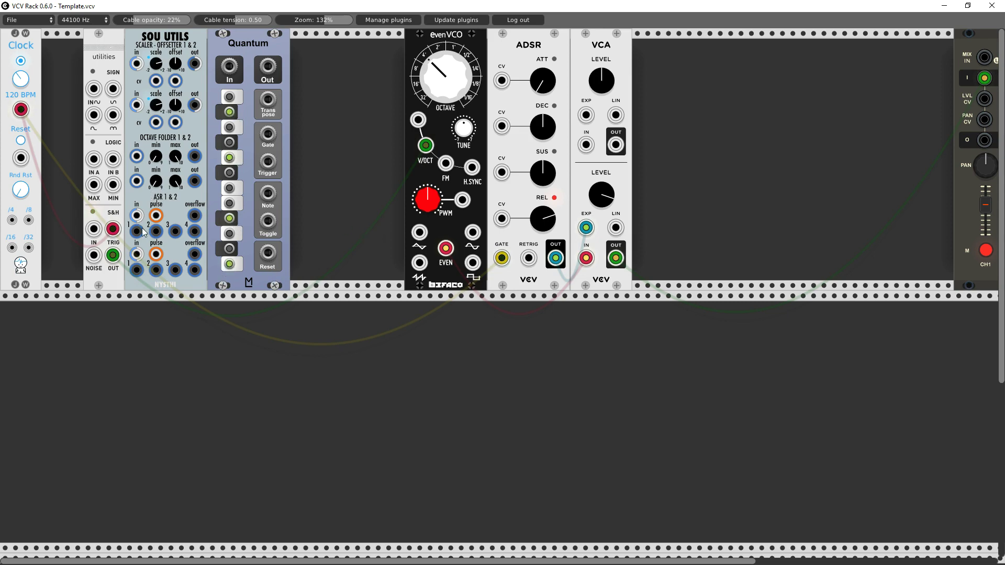
mouse_move(112, 257)
mouse_down()
mouse_move(376, 187)
mouse_move(408, 151)
mouse_move(186, 262)
mouse_move(312, 82)
mouse_move(267, 66)
mouse_move(190, 198)
mouse_move(120, 268)
mouse_move(114, 258)
mouse_up()
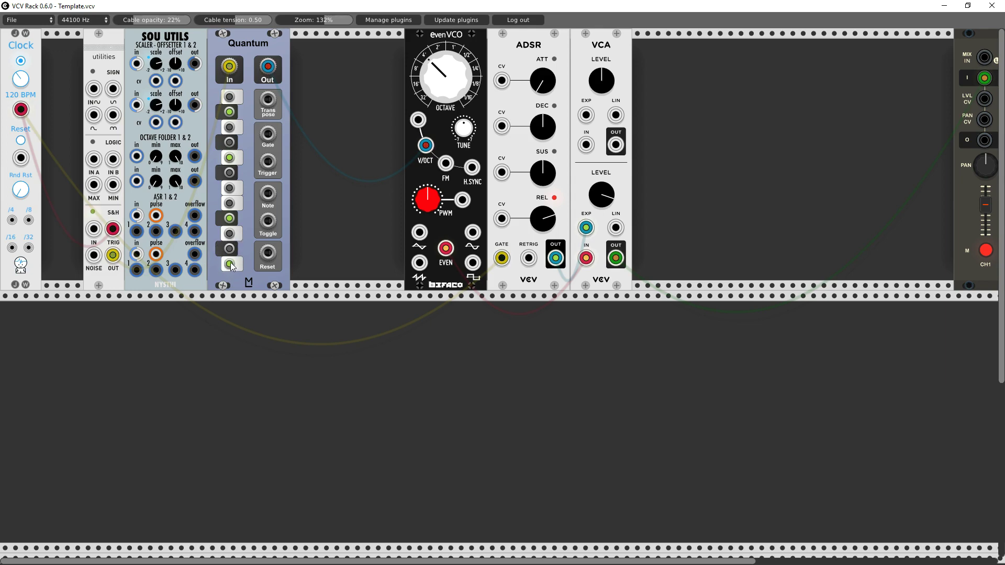
click(230, 111)
click(985, 252)
drag(21, 95, 20, 95)
Mute channel 1, move Quantum beside evenVCO, route S&H through the octave folder, and zoom to 160%
click(985, 251)
drag(254, 44, 352, 43)
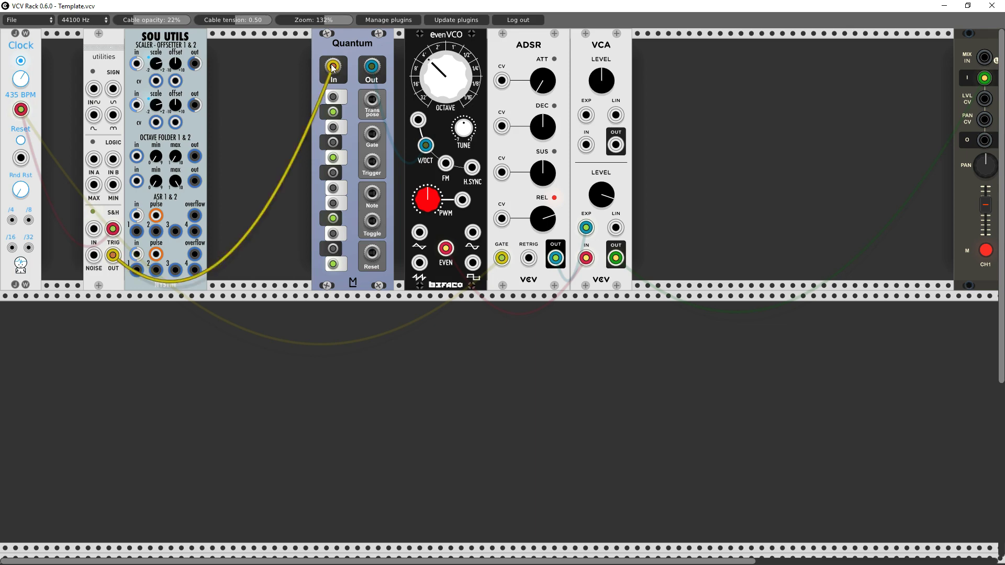
mouse_move(333, 66)
mouse_down()
mouse_move(139, 190)
mouse_move(136, 157)
mouse_move(241, 137)
mouse_move(334, 66)
mouse_up()
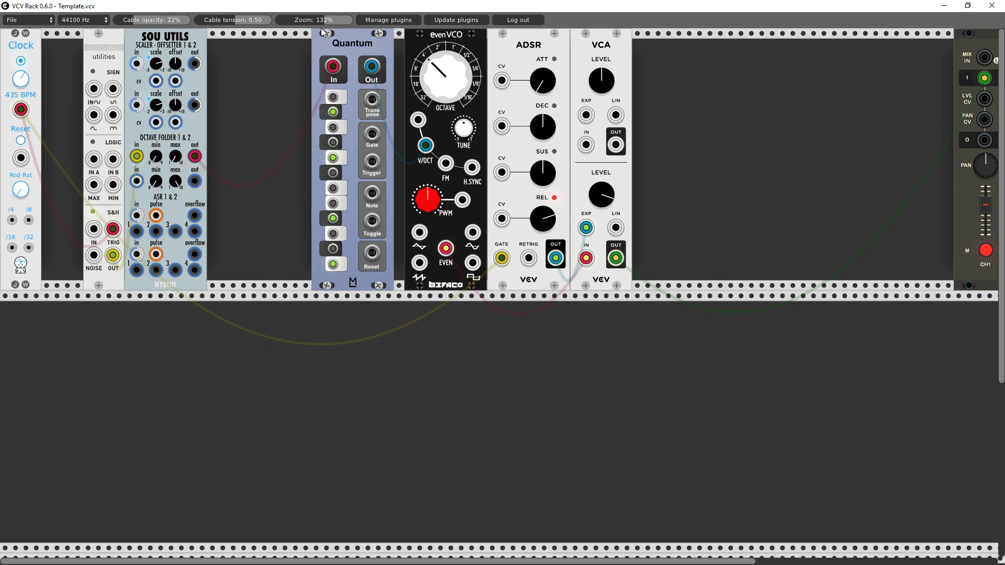
drag(320, 20, 333, 20)
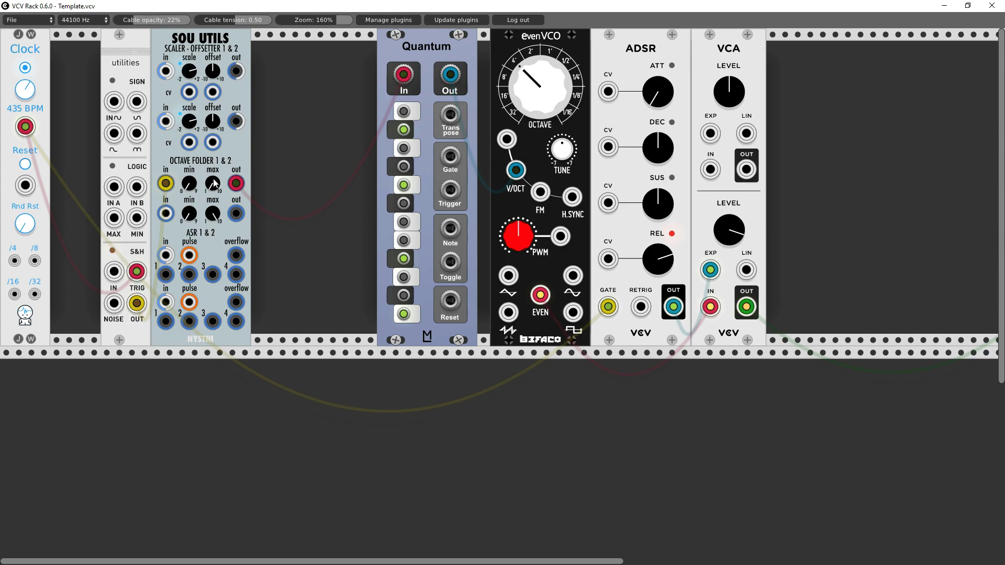
Turn the octave folder's min nearly to minimum and shift evenVCO's octave from 4' to 8'
drag(191, 190, 192, 210)
drag(547, 560, 595, 561)
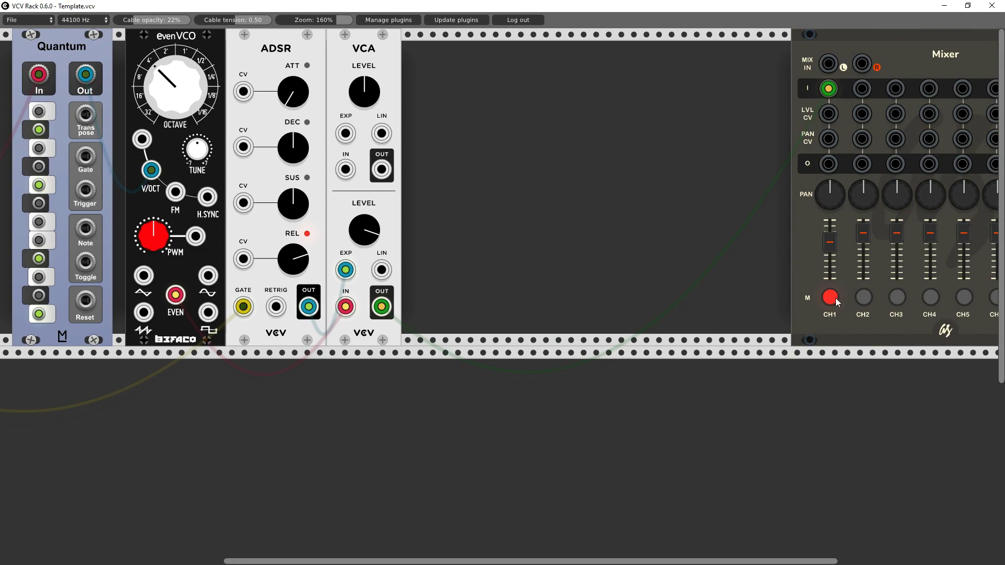
scroll(595, 562, left, 14)
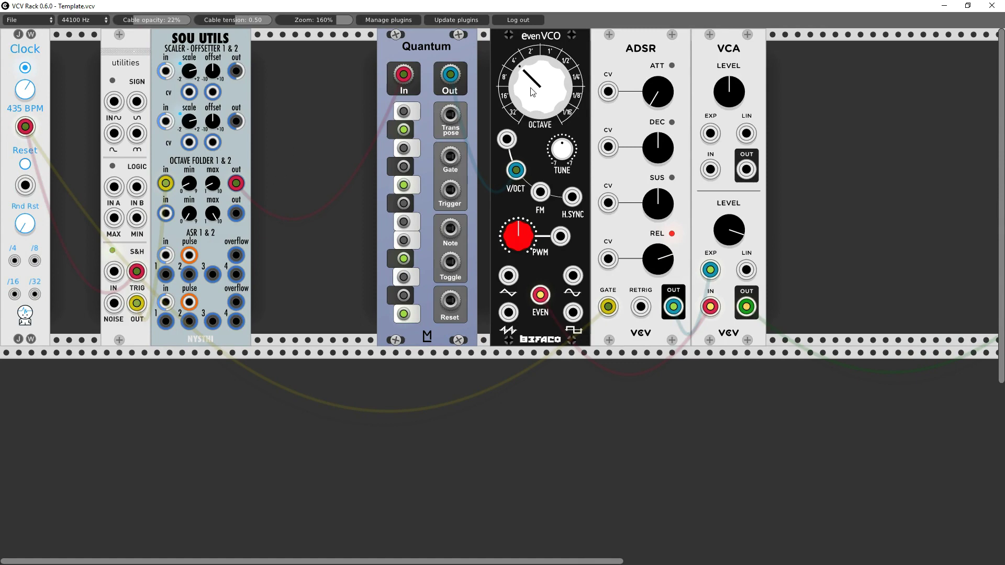
drag(533, 93, 532, 113)
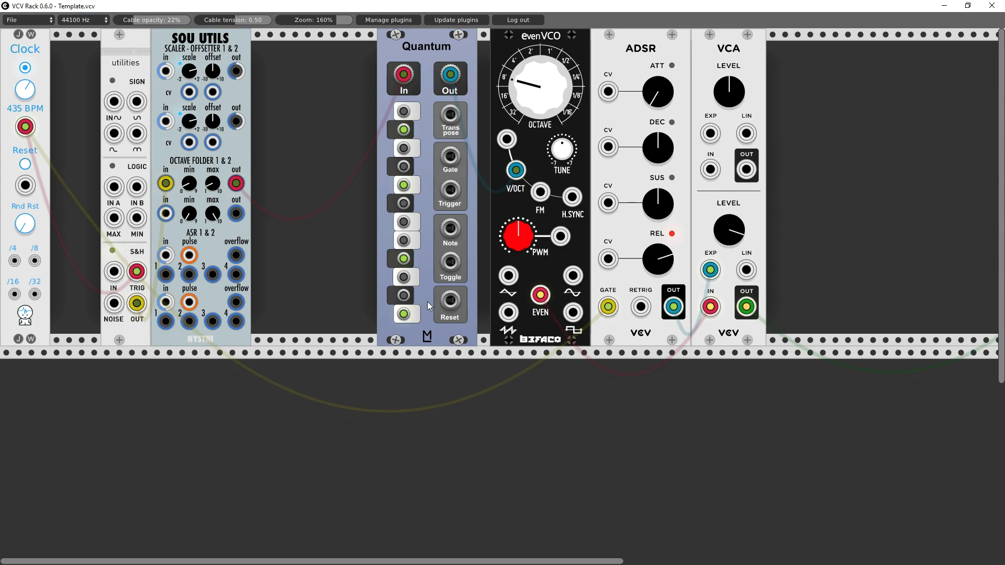
Move Quantum next to SOU UTILS and duplicate it
drag(426, 53, 282, 51)
right_click(281, 51)
click(309, 100)
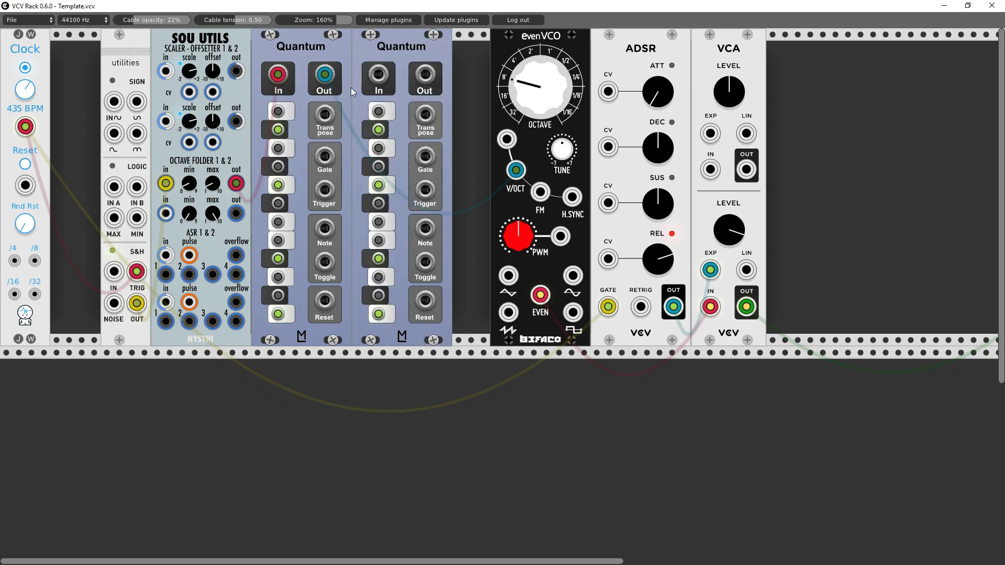
On the copied Quantum, switch off four notes and switch on two higher ones
click(378, 314)
click(378, 259)
click(378, 185)
click(379, 130)
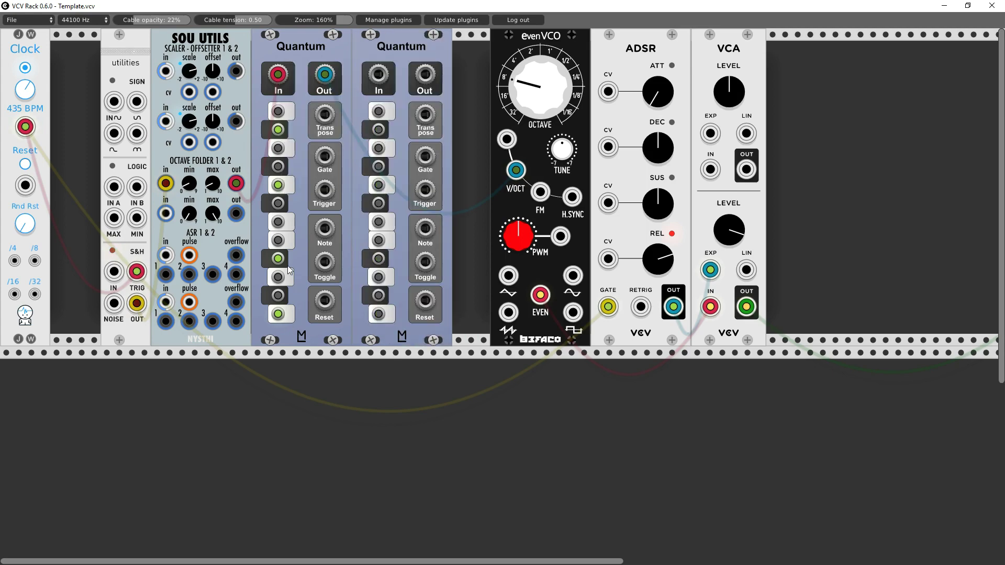
click(378, 278)
click(379, 223)
Shift the VCA and ADSR right to make room, then duplicate the evenVCO beside the original
drag(731, 58, 882, 58)
drag(671, 50, 825, 47)
drag(560, 47, 523, 47)
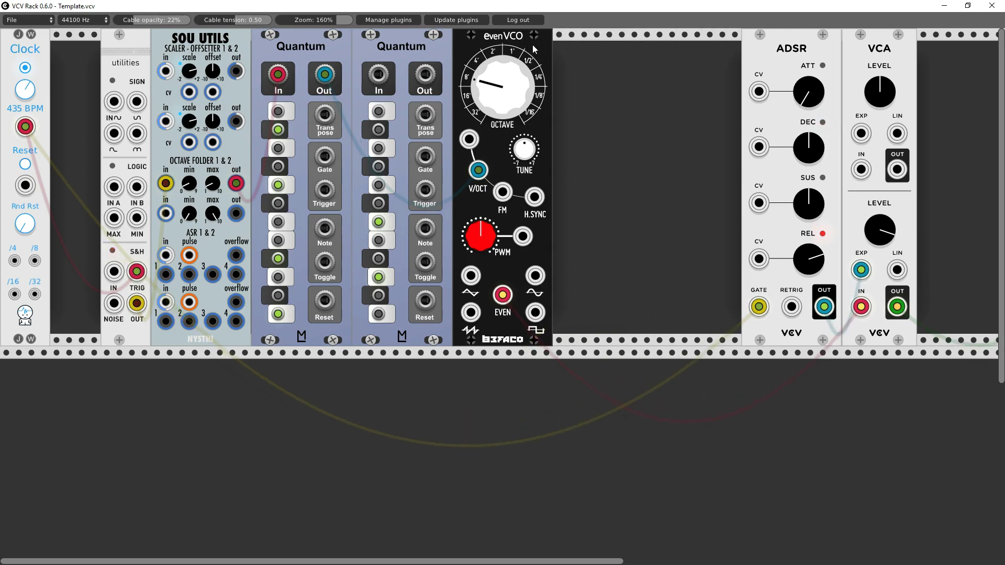
right_click(517, 38)
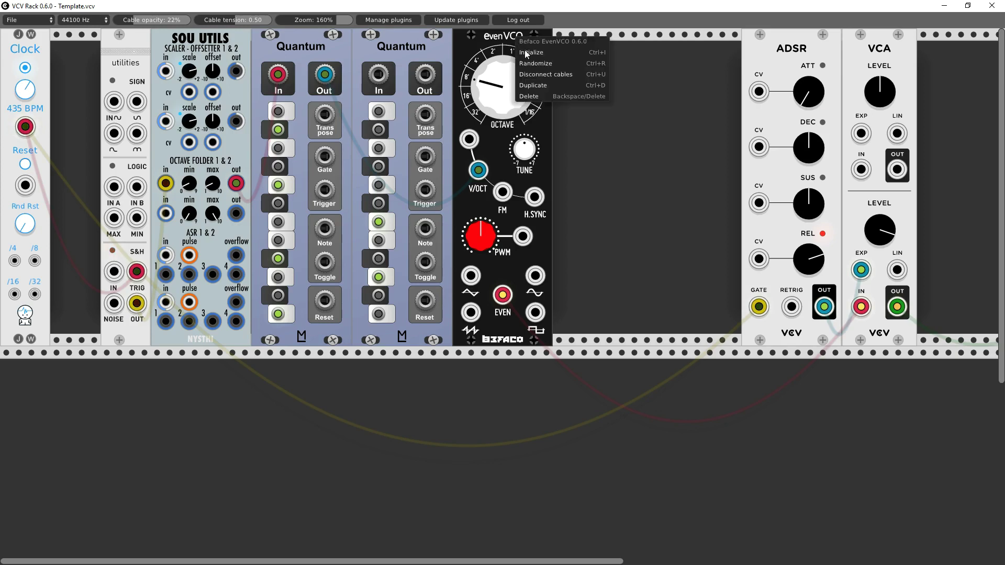
click(546, 83)
mouse_move(593, 87)
mouse_down()
mouse_move(593, 73)
mouse_move(593, 87)
mouse_up()
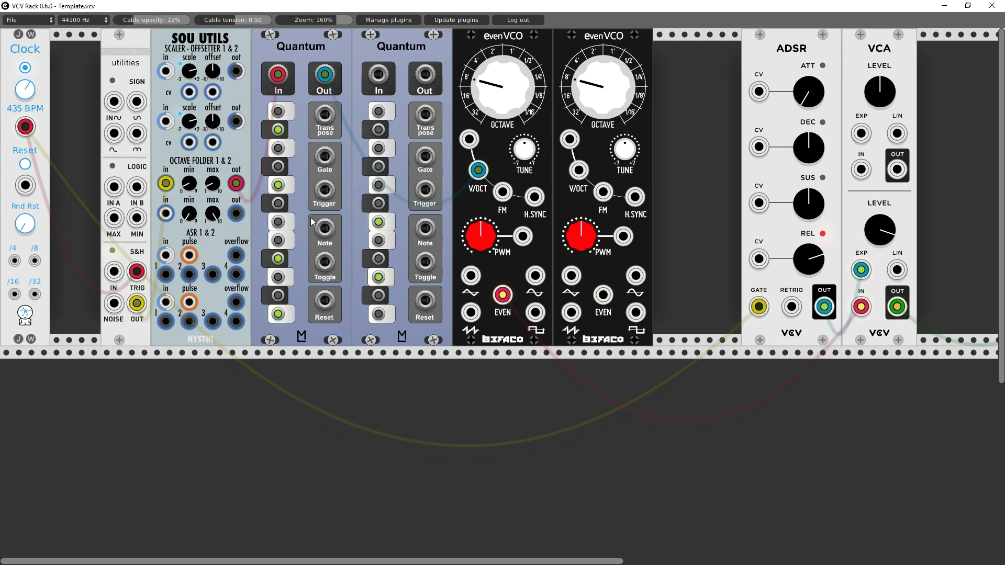
Rearrange both oscillators, both Quantums, and the utilities module to space out the row
drag(598, 46, 673, 44)
drag(537, 43, 613, 42)
drag(422, 47, 485, 47)
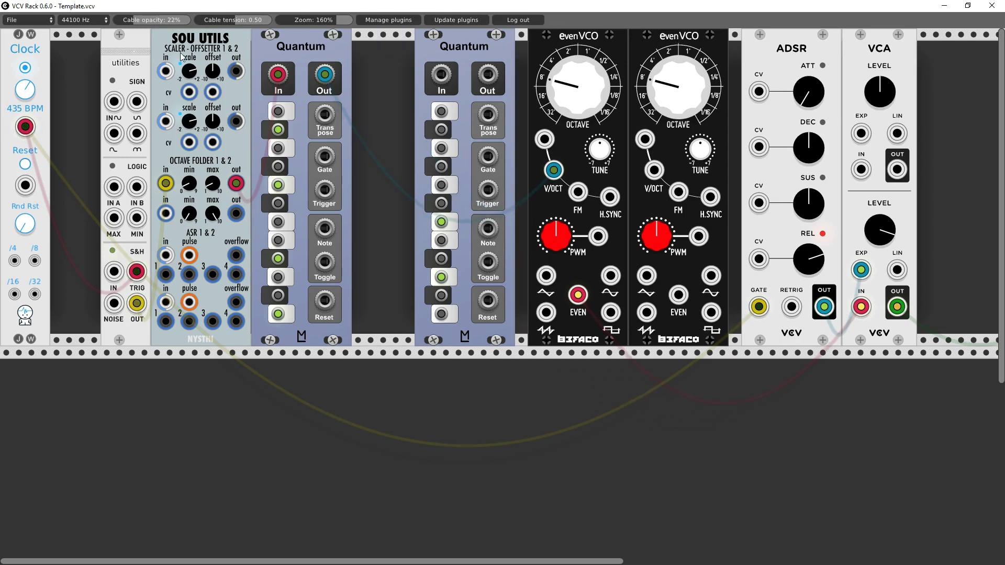
drag(129, 48, 79, 58)
drag(283, 45, 386, 48)
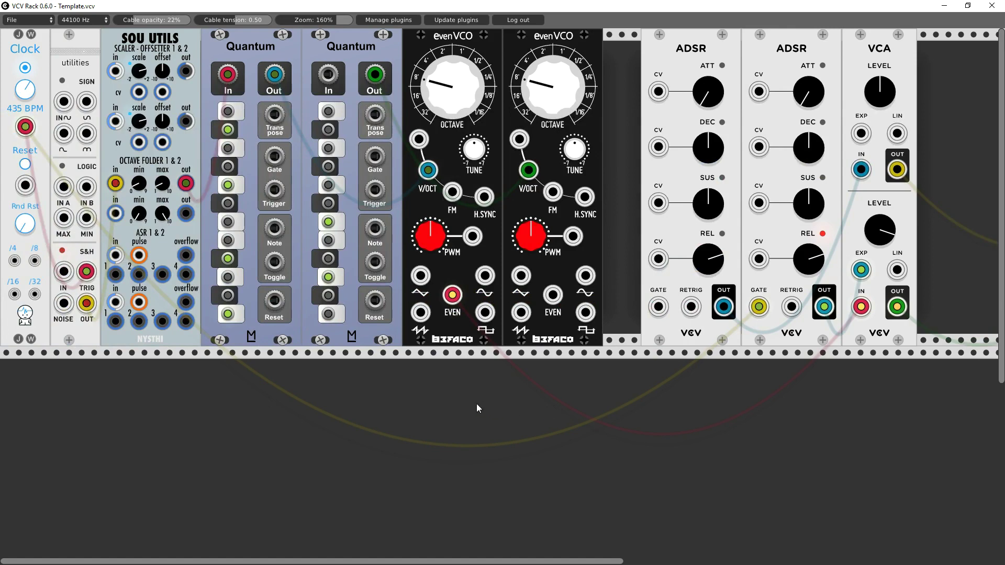
Add an Audible Instruments Bernoulli Gate below the rack
right_click(418, 398)
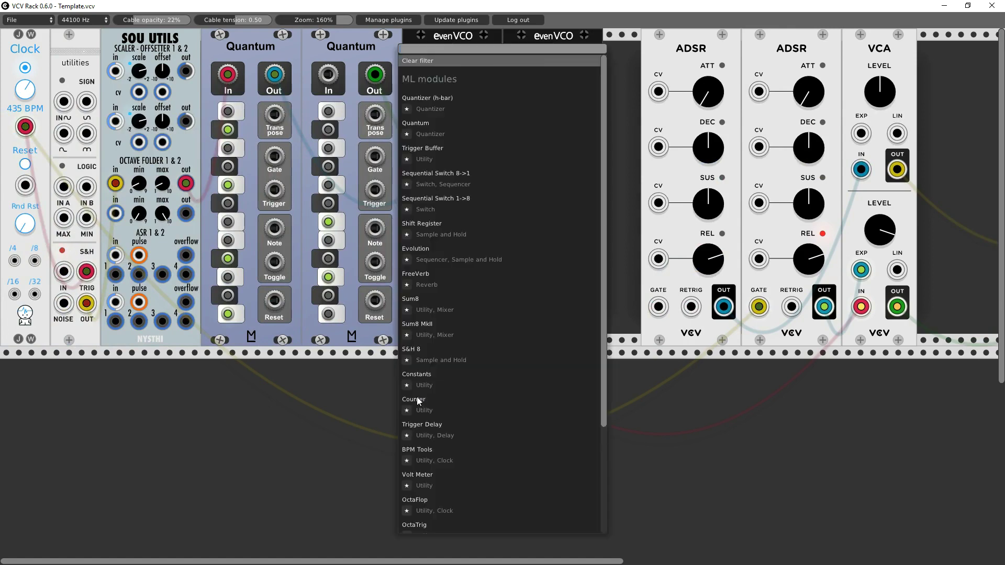
click(415, 59)
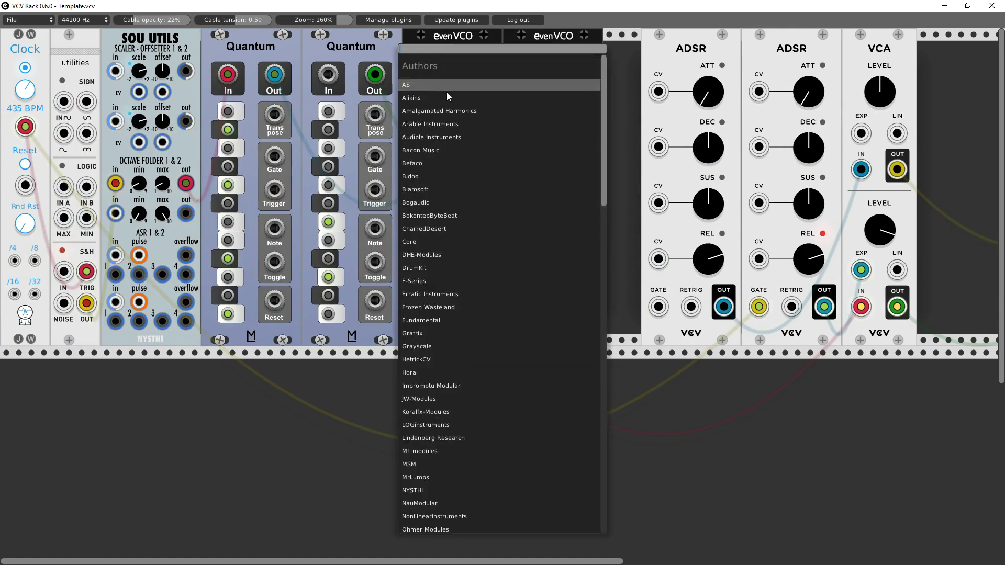
click(419, 137)
click(531, 237)
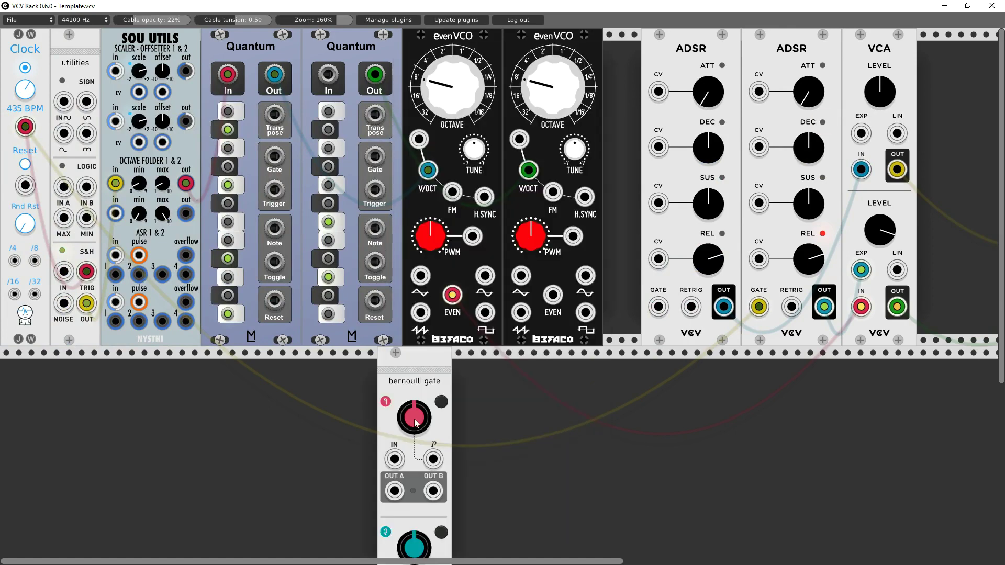
scroll(412, 427, down, 4)
scroll(289, 429, up, 3)
drag(26, 101, 173, 444)
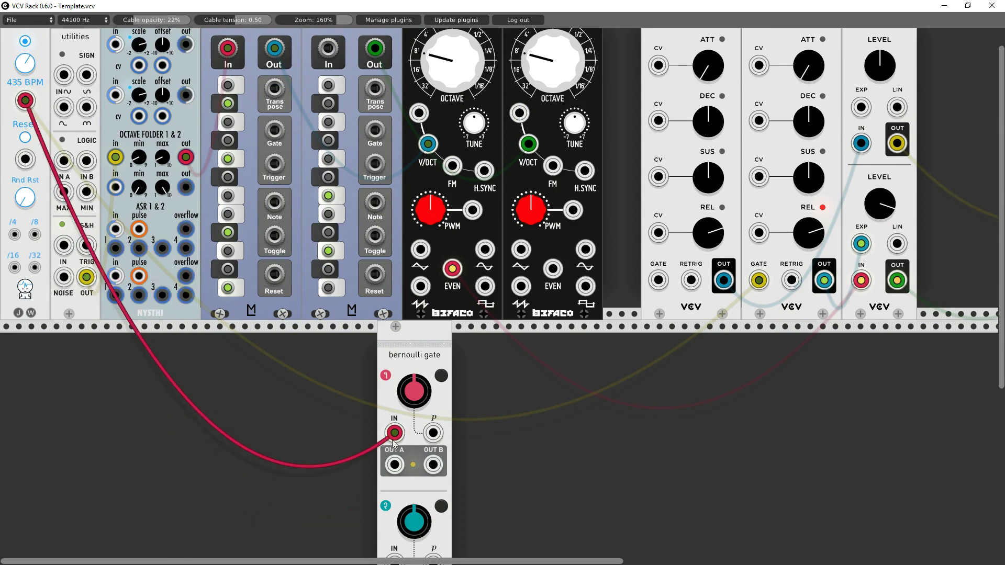
Return the clock cable to the S&H trigger, clock the Bernoulli Gate, and re-seat the ADSR in the top row
drag(395, 439, 86, 245)
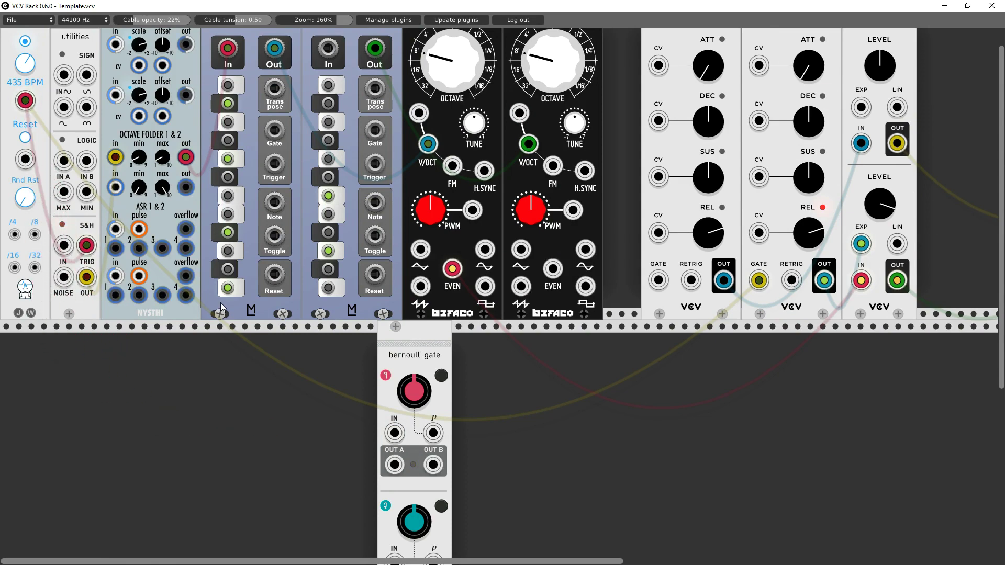
drag(758, 280, 714, 419)
drag(711, 157, 801, 375)
drag(791, 49, 653, 48)
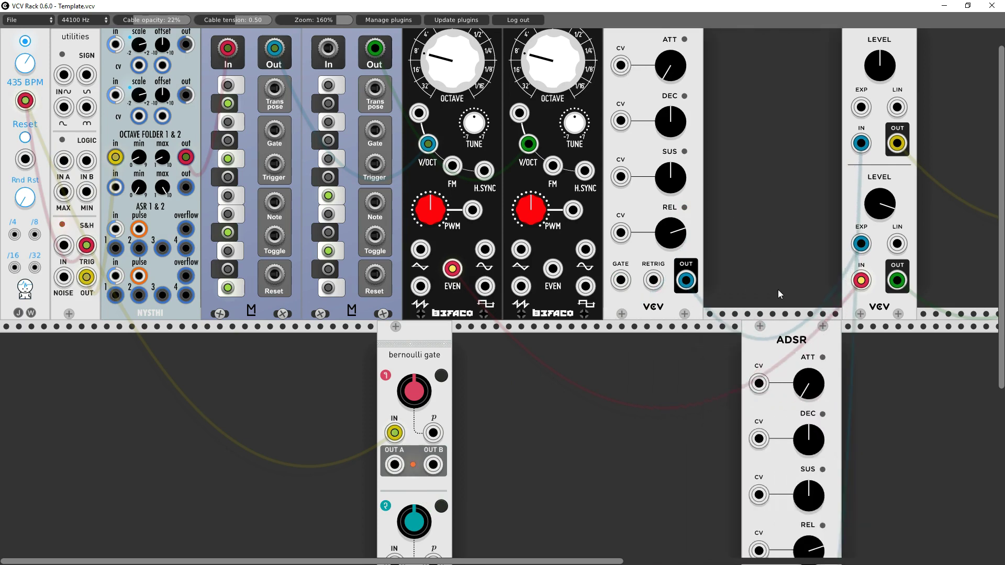
drag(778, 139, 778, 80)
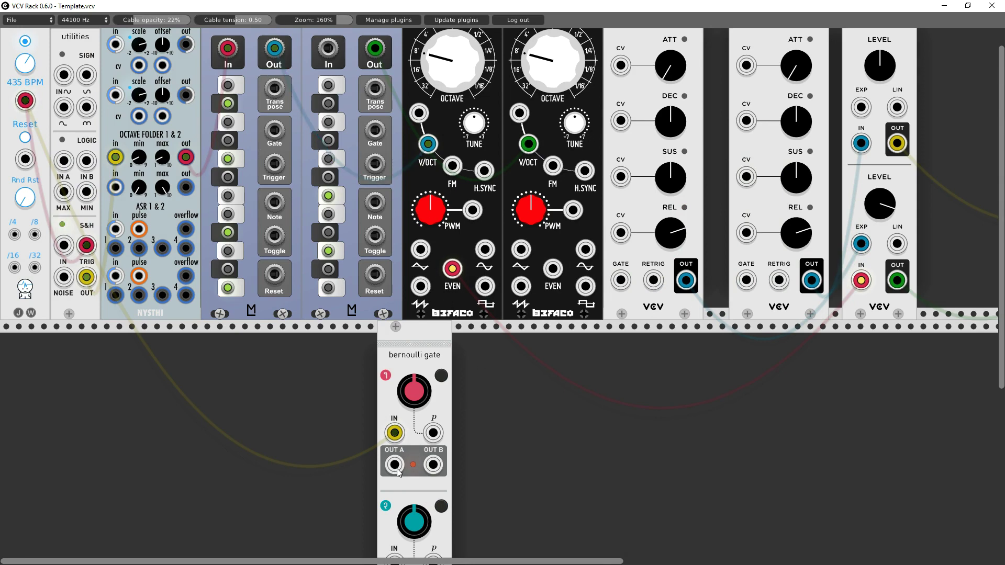
Gate the first ADSR from Bernoulli OUT A and the second ADSR from OUT B
drag(395, 465, 621, 281)
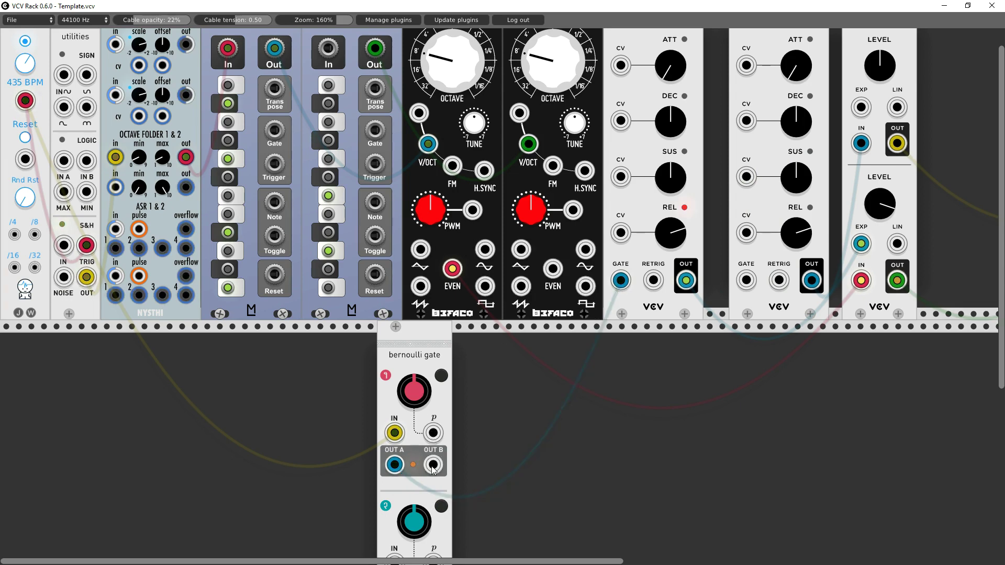
drag(432, 465, 747, 282)
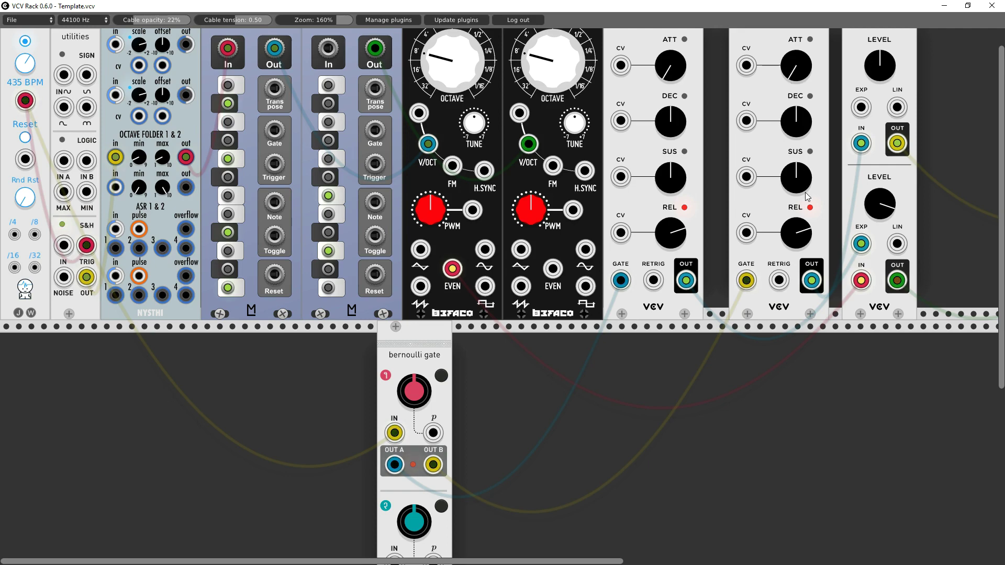
drag(779, 280, 553, 268)
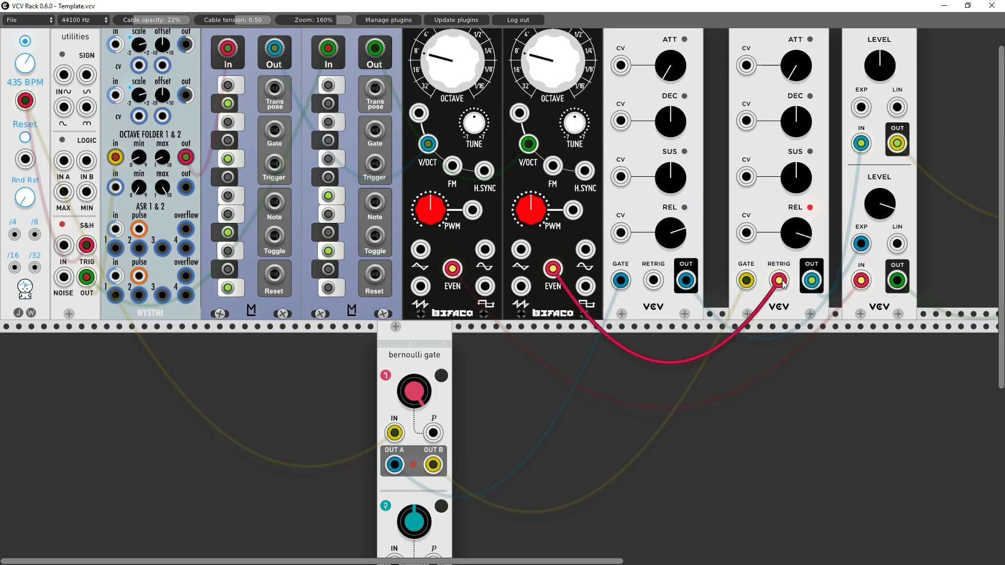
Remove the RETRIG cable, then patch ADSR 2 OUT to the upper VCA EXP and evenVCO 2 EVEN to its IN
drag(780, 281, 811, 456)
drag(857, 382, 861, 281)
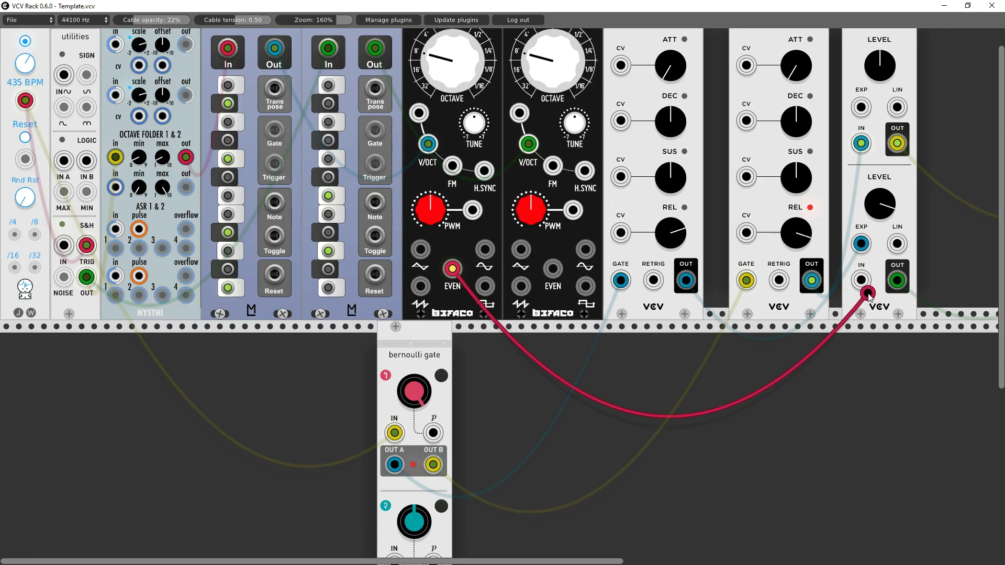
drag(811, 281, 861, 107)
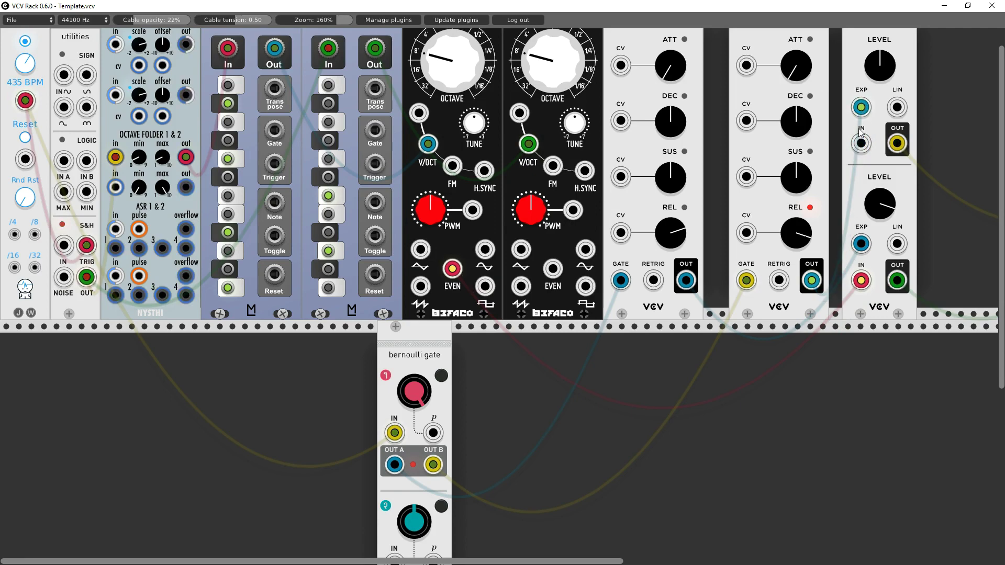
drag(862, 143, 553, 269)
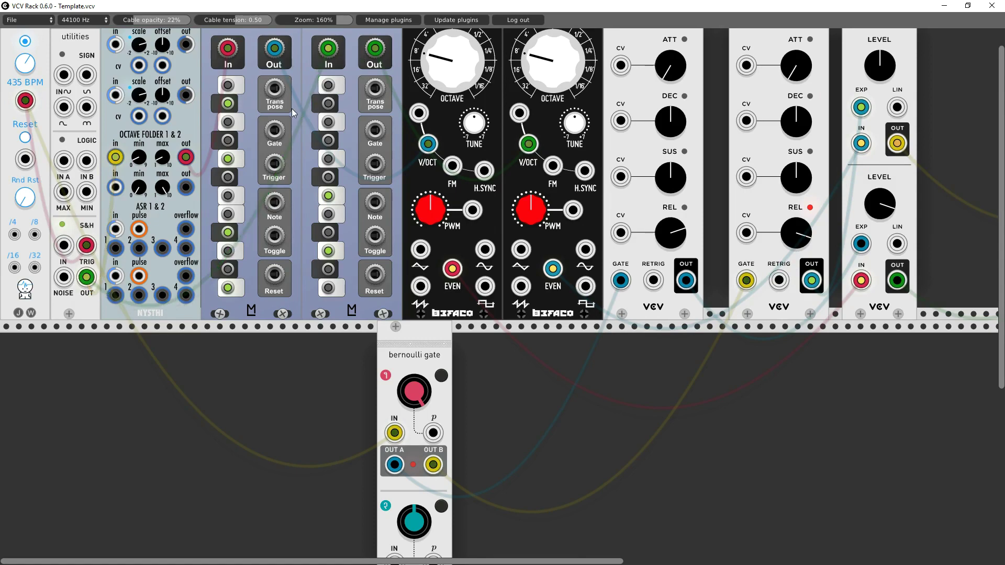
Route Quantum 2's pitch through Octave Folder input 2 and shorten ADSR 2's release
drag(329, 49, 116, 187)
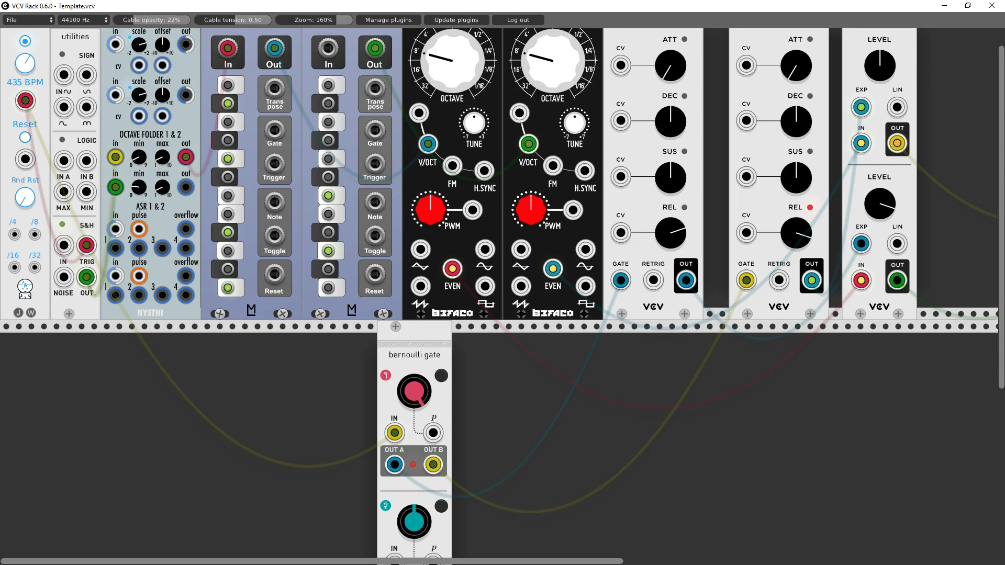
drag(184, 189, 329, 48)
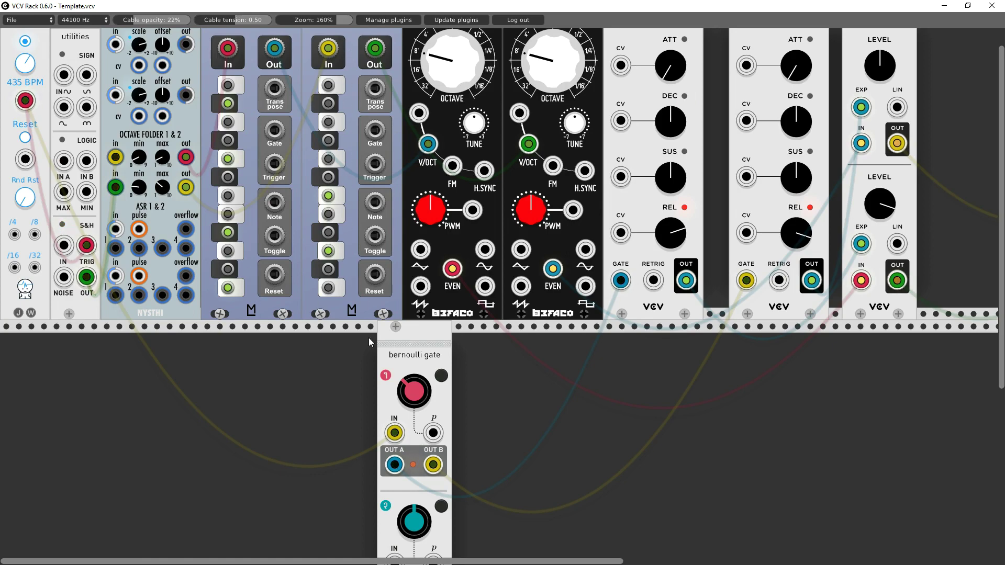
mouse_move(783, 233)
mouse_down()
mouse_move(783, 215)
mouse_move(792, 235)
mouse_up()
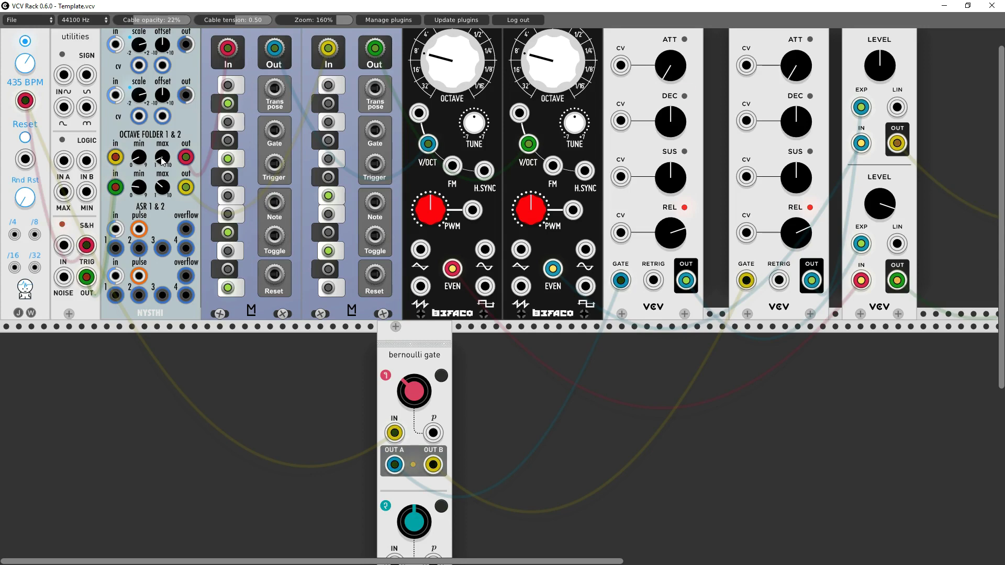
Turn the first evenVCO's OCTAVE knob up from 8' toward 4'
mouse_move(433, 64)
mouse_down()
mouse_move(434, 50)
mouse_move(434, 63)
mouse_up()
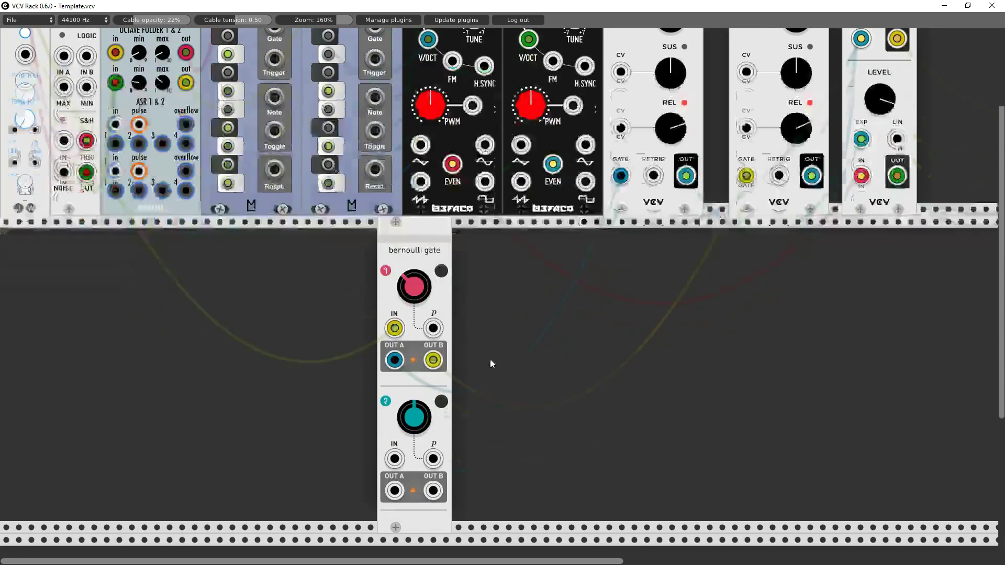
scroll(490, 359, down, 4)
drag(425, 250, 85, 273)
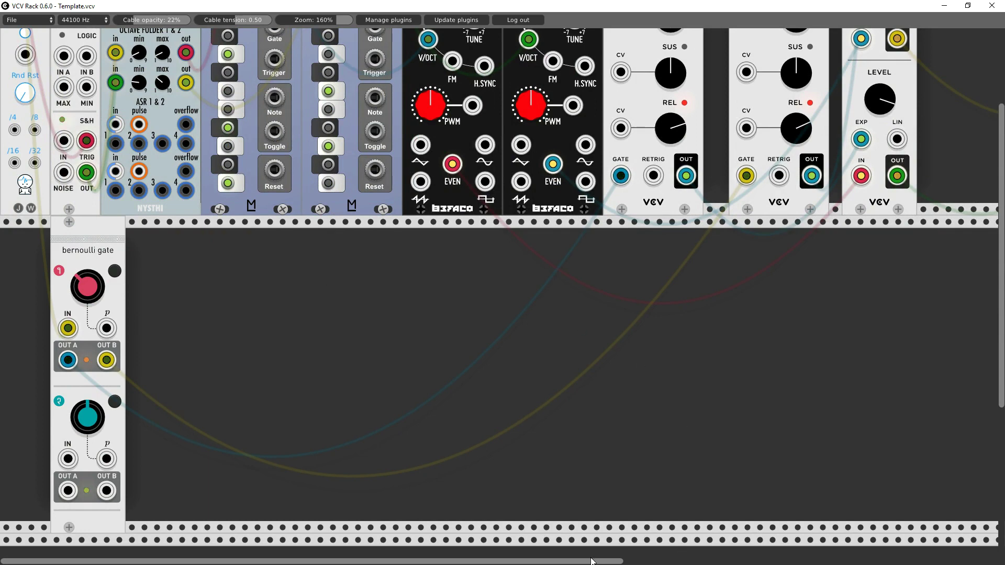
drag(311, 561, 542, 561)
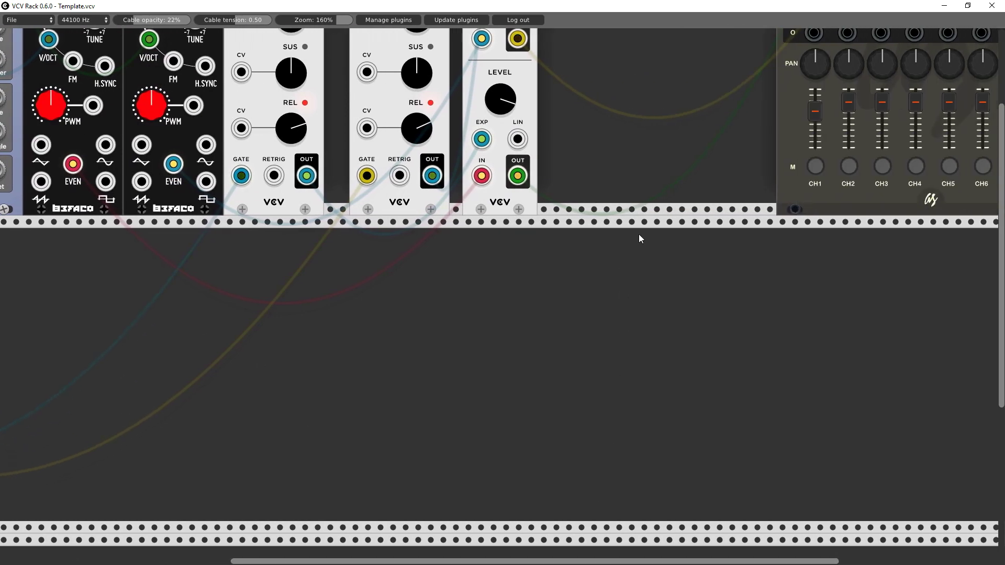
click(849, 166)
click(815, 167)
scroll(692, 482, left, 10)
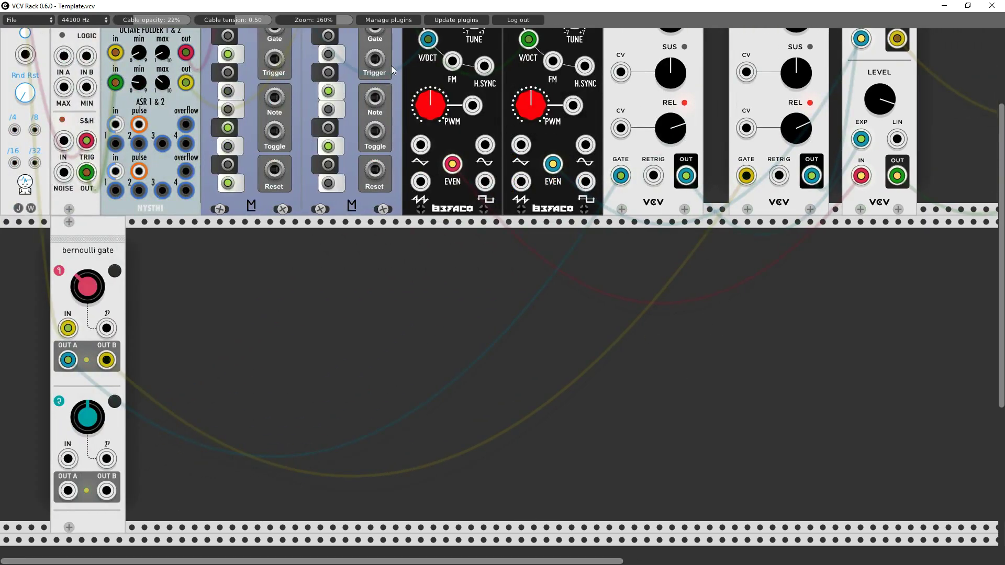
drag(329, 18, 318, 18)
scroll(345, 313, up, 3)
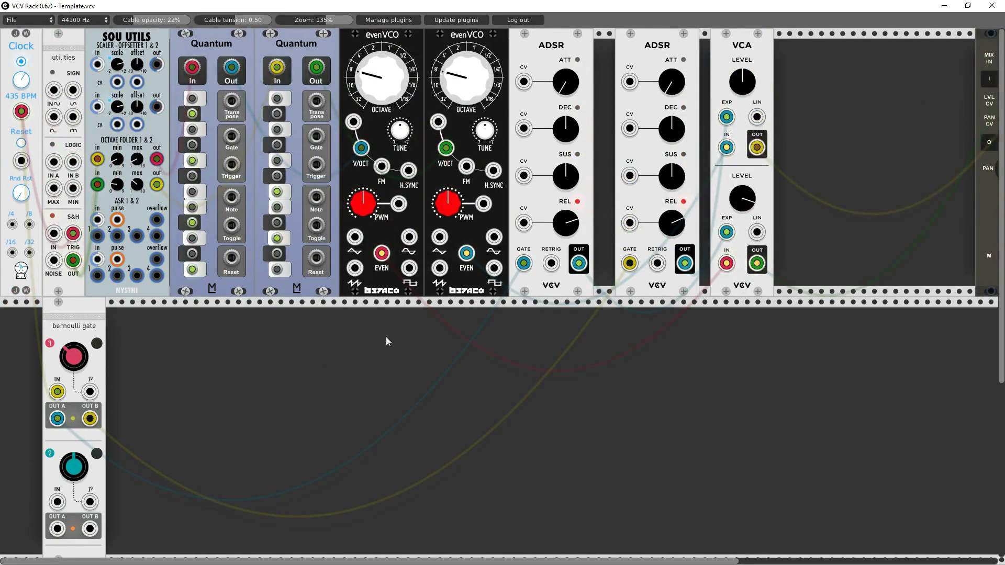
Add an Audible Instruments Resonator module to the empty rack space
right_click(334, 349)
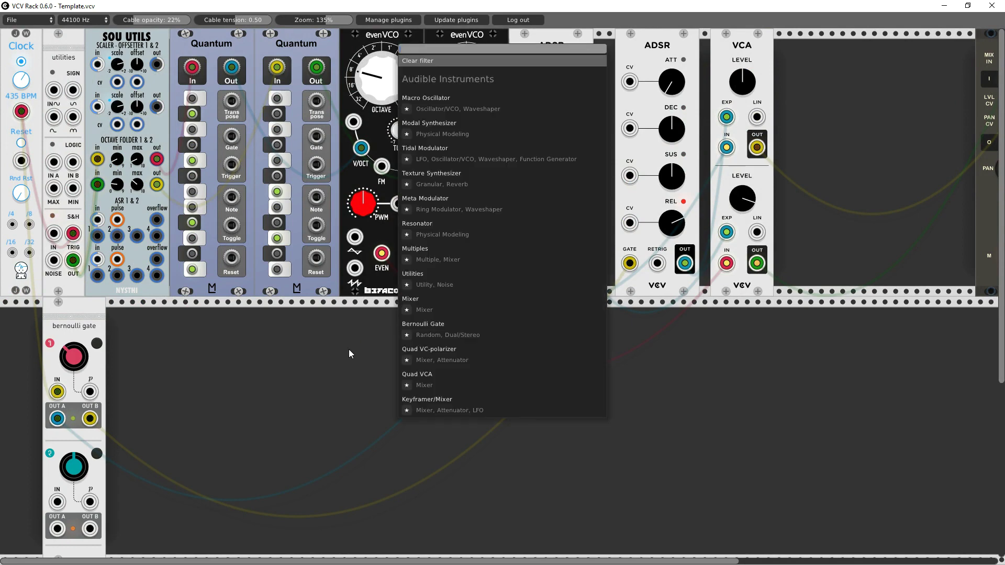
click(418, 60)
click(407, 136)
click(429, 230)
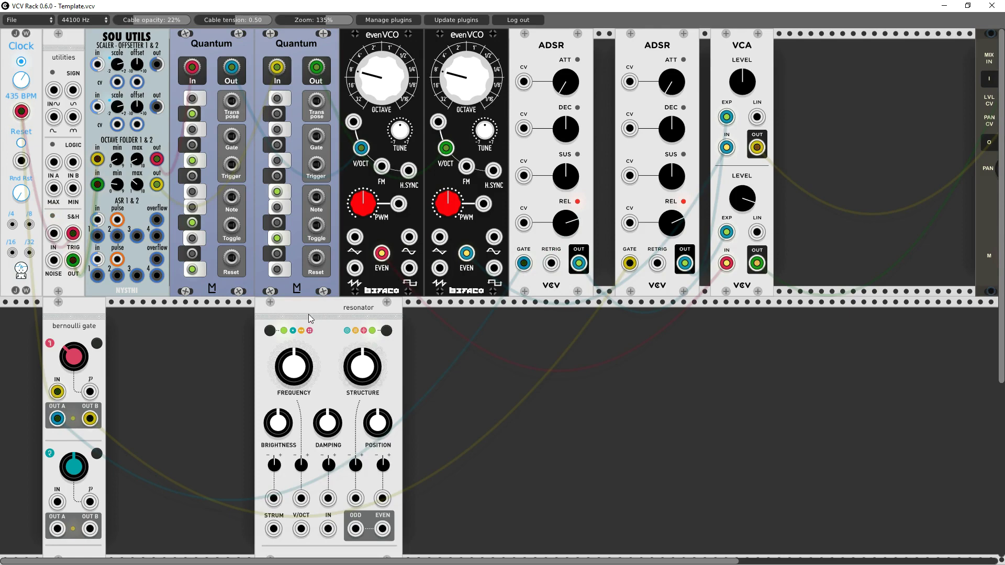
Duplicate the Resonator, set both side by side further right, and change the left one's first mode
right_click(309, 315)
click(338, 359)
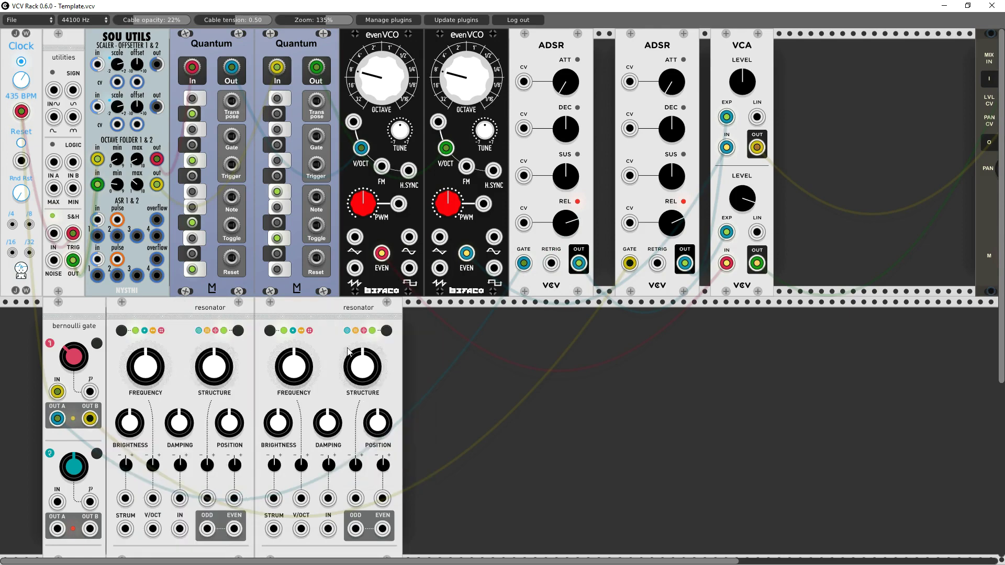
drag(313, 311, 409, 312)
drag(230, 309, 336, 315)
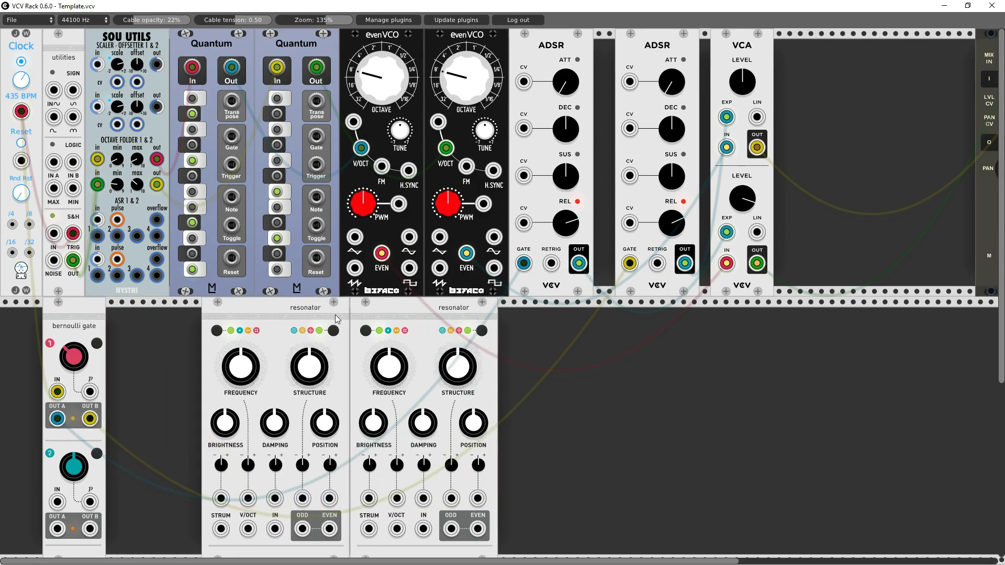
click(216, 331)
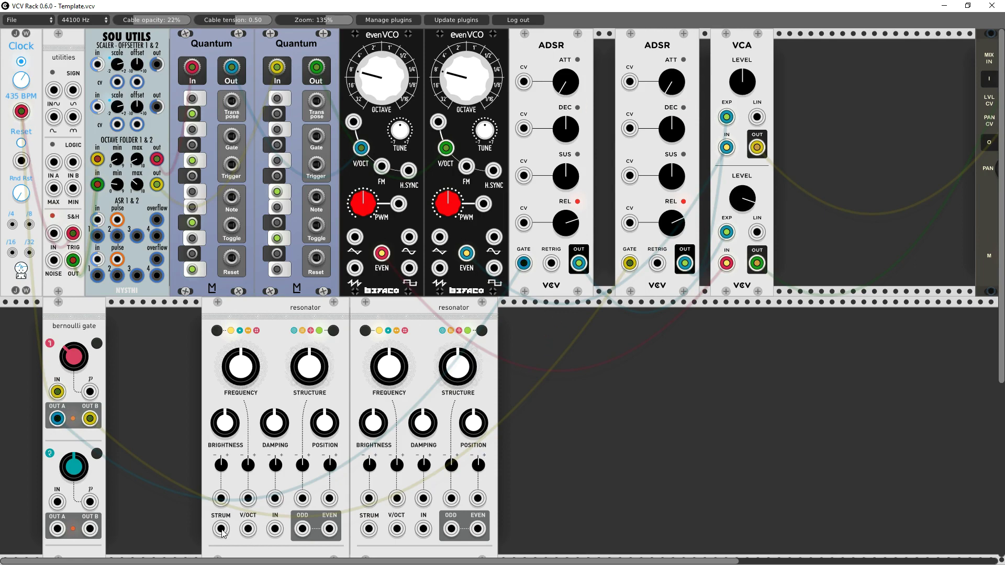
Patch bernoulli OUT A/B to each Resonator's STRUM, the Quantum outputs to each V/OCT, and the left ODD output
drag(221, 529, 58, 419)
drag(369, 529, 90, 419)
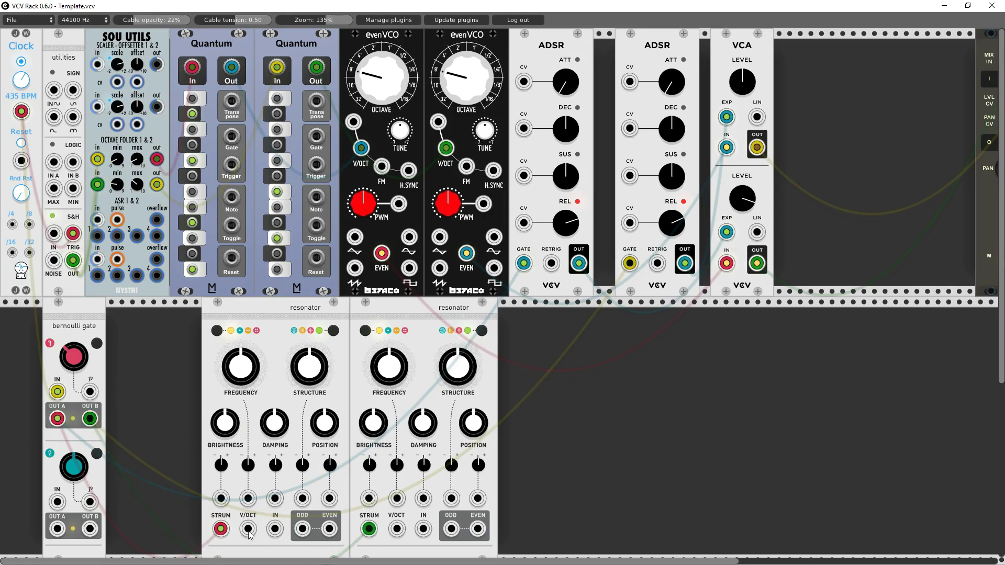
drag(248, 529, 232, 69)
drag(396, 529, 316, 67)
drag(302, 529, 145, 356)
Raise both Resonators' DAMPING and nudge the left Resonator's POSITION up
scroll(500, 215, left, 5)
scroll(755, 287, up, 4)
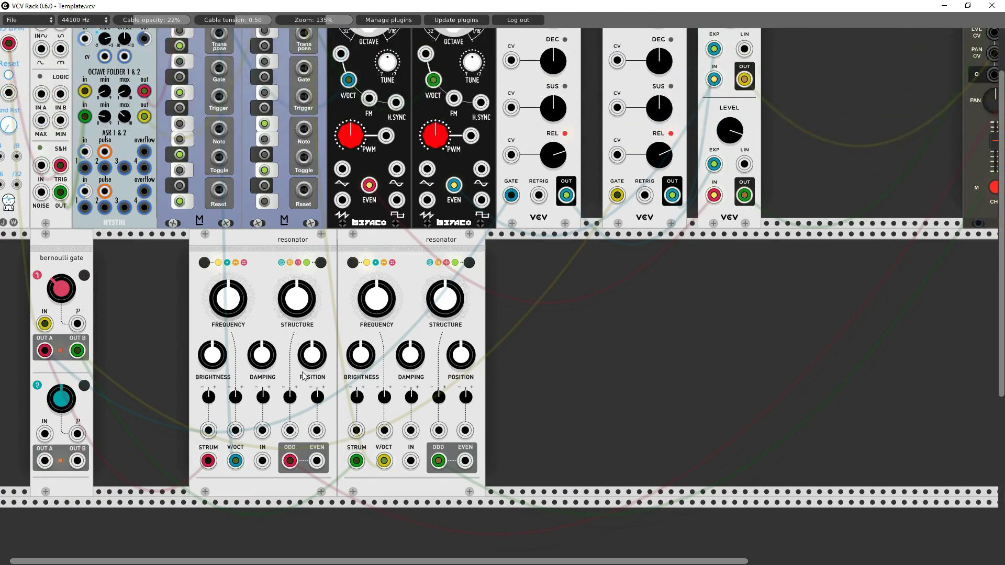
mouse_move(261, 354)
mouse_down()
mouse_move(261, 346)
mouse_move(260, 356)
mouse_up()
drag(405, 366, 404, 360)
drag(312, 355, 312, 351)
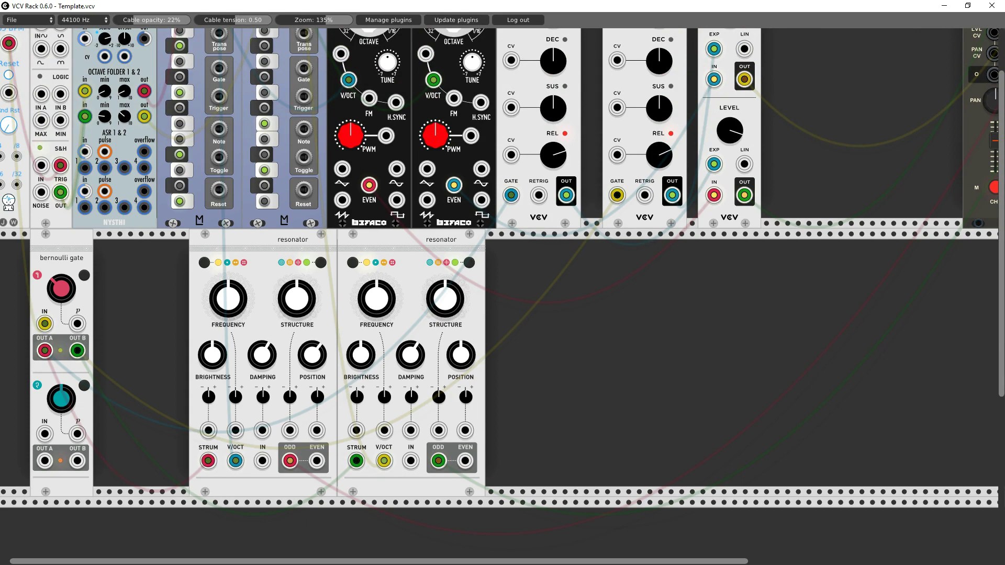
Cycle both Resonators' first mode buttons, then change each second mode so its lights turn yellow
click(204, 263)
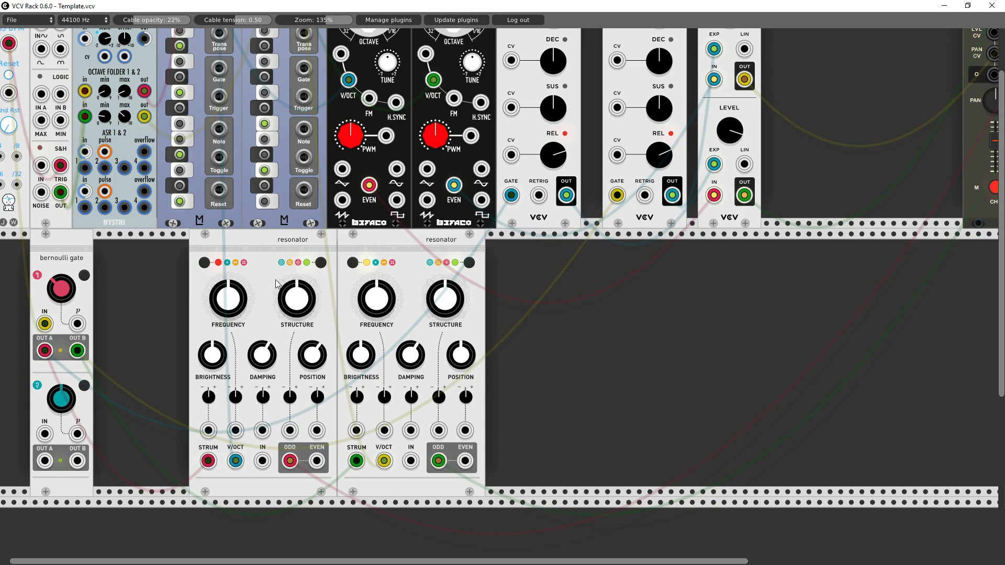
click(353, 262)
click(204, 264)
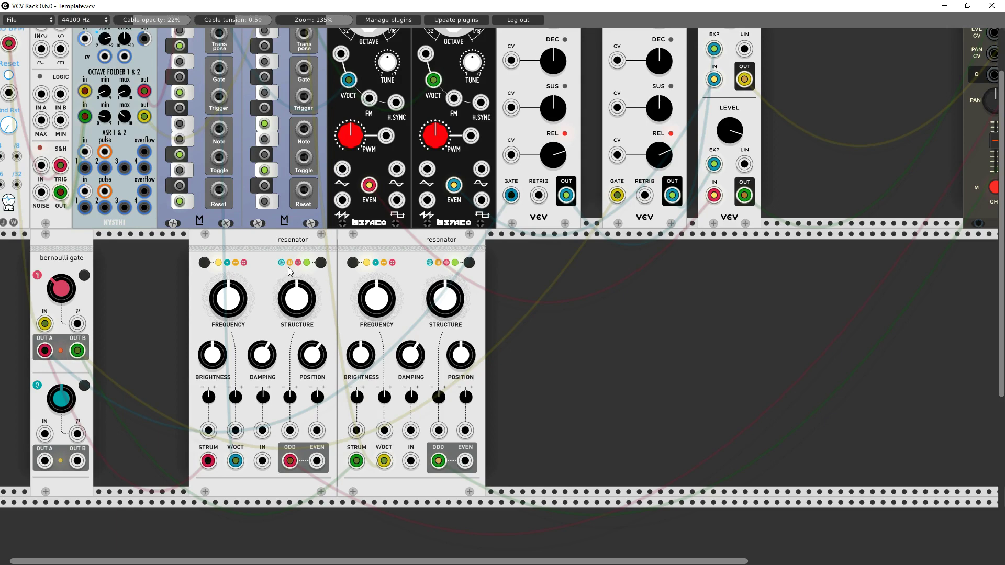
click(321, 264)
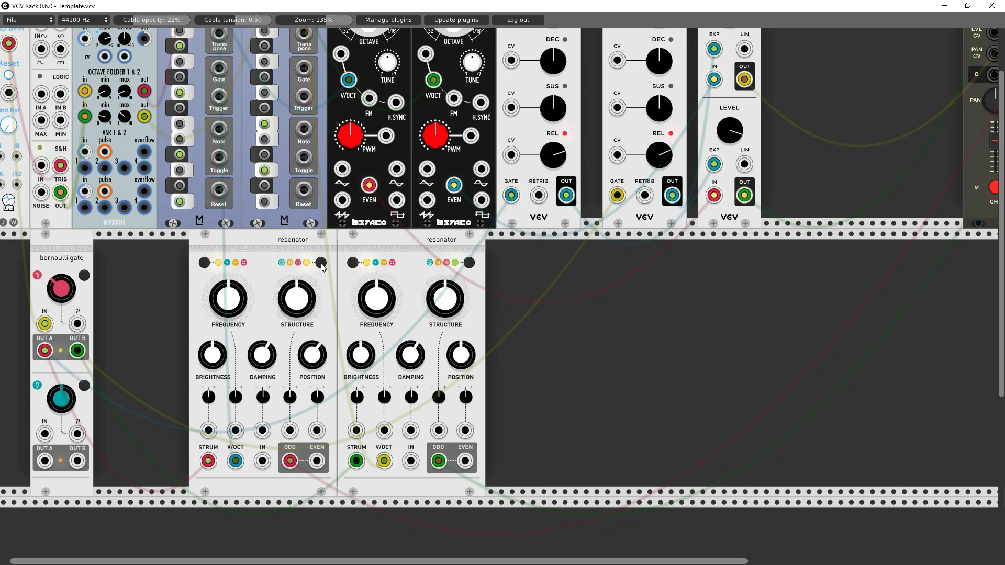
click(471, 266)
Slide both Resonators rightward along the lower row, freeing space beside the bernoulli gate
drag(413, 249, 582, 249)
drag(337, 246, 493, 257)
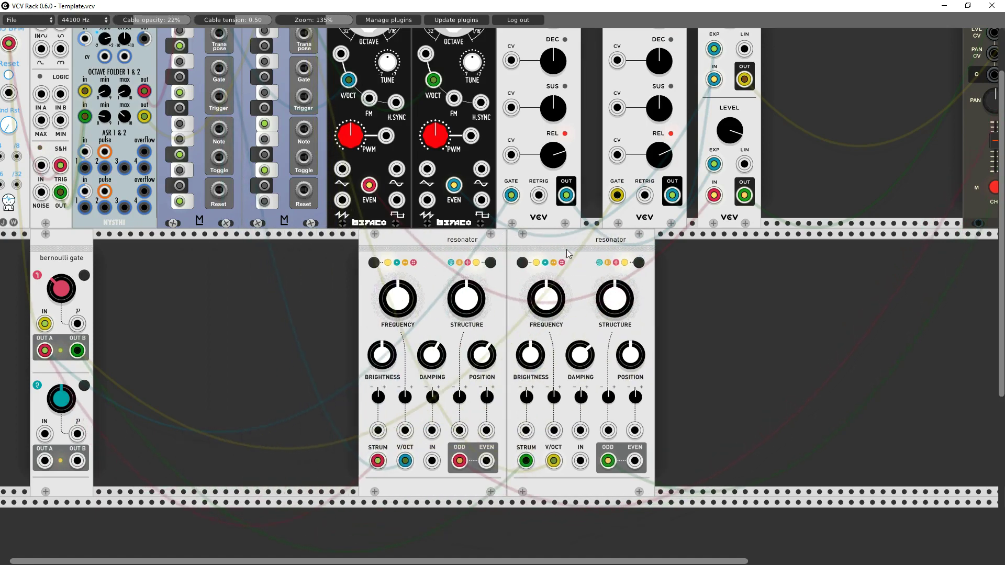
drag(569, 252, 676, 251)
drag(418, 250, 525, 250)
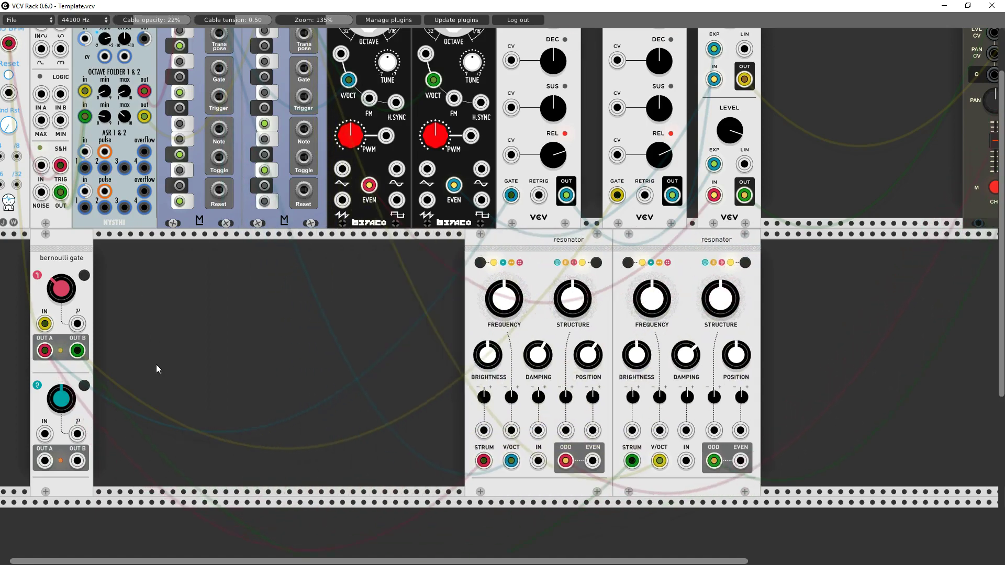
scroll(154, 413, up, 3)
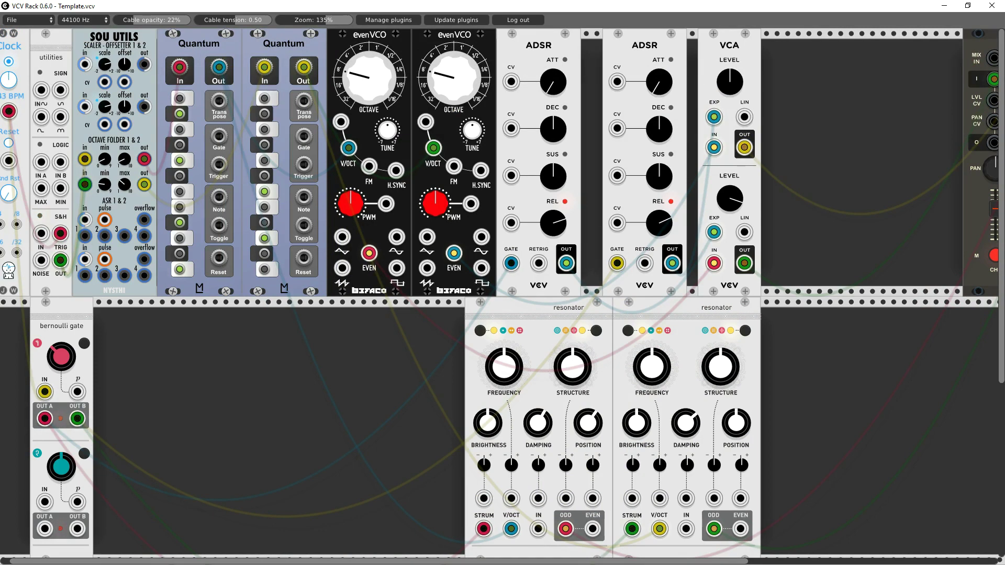
scroll(224, 422, left, 1)
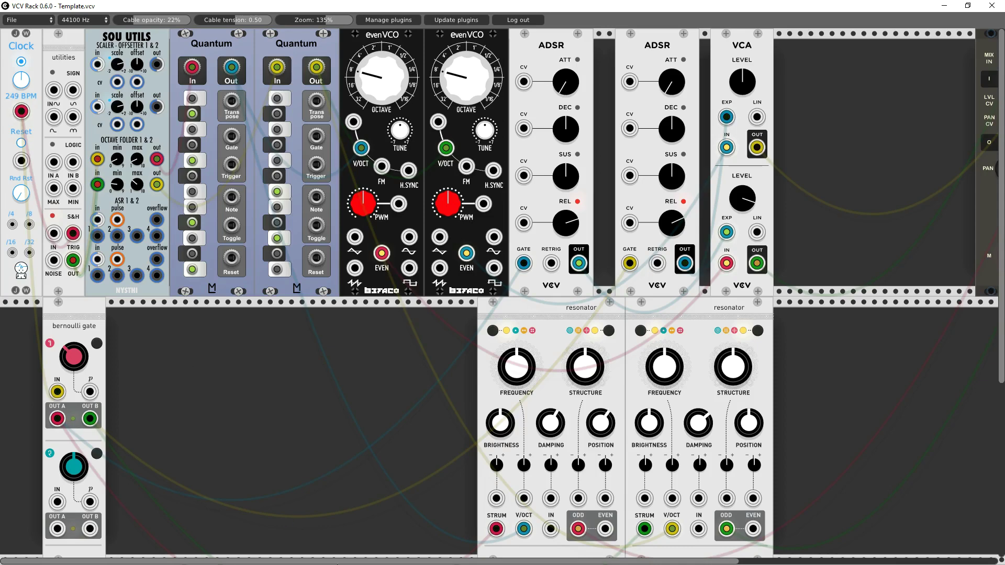
scroll(500, 297, right, 5)
scroll(237, 385, down, 3)
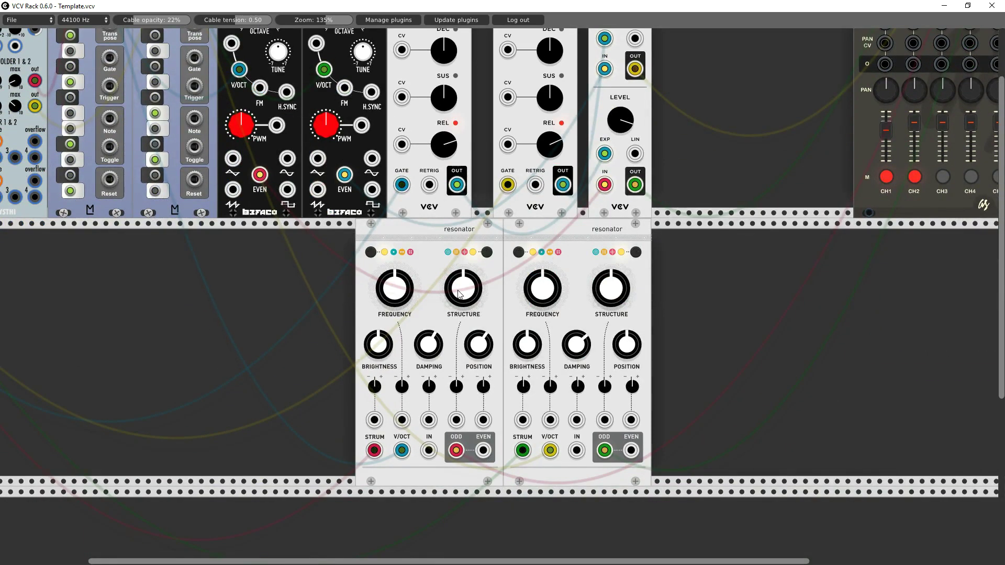
Turn the left Resonator's STRUCTURE up to about 1 o'clock and slightly adjust its POSITION
drag(459, 295, 459, 320)
drag(487, 356, 486, 316)
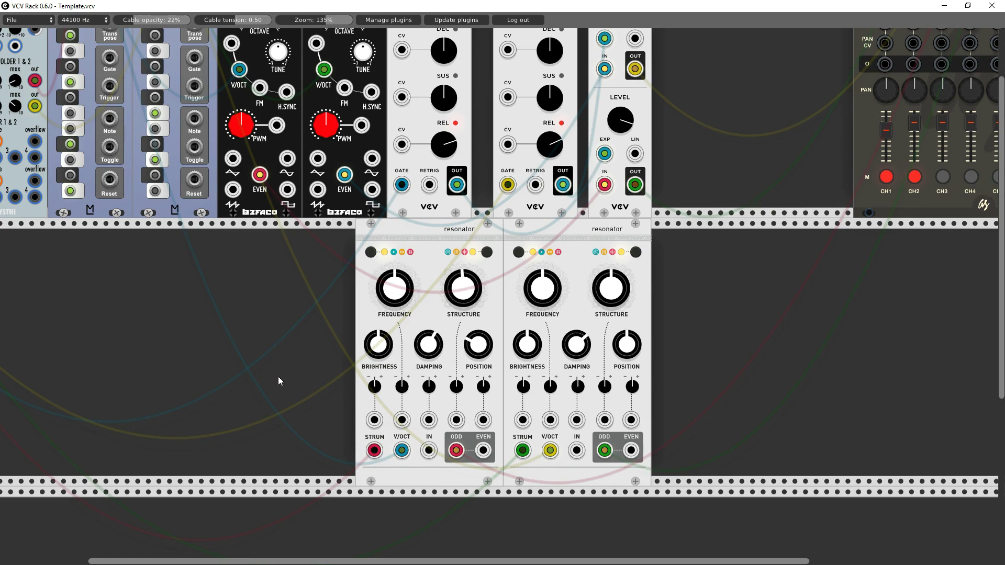
drag(156, 561, 72, 561)
Add a Fundamental LFO-1 and place it next to the bernoulli gate
right_click(164, 256)
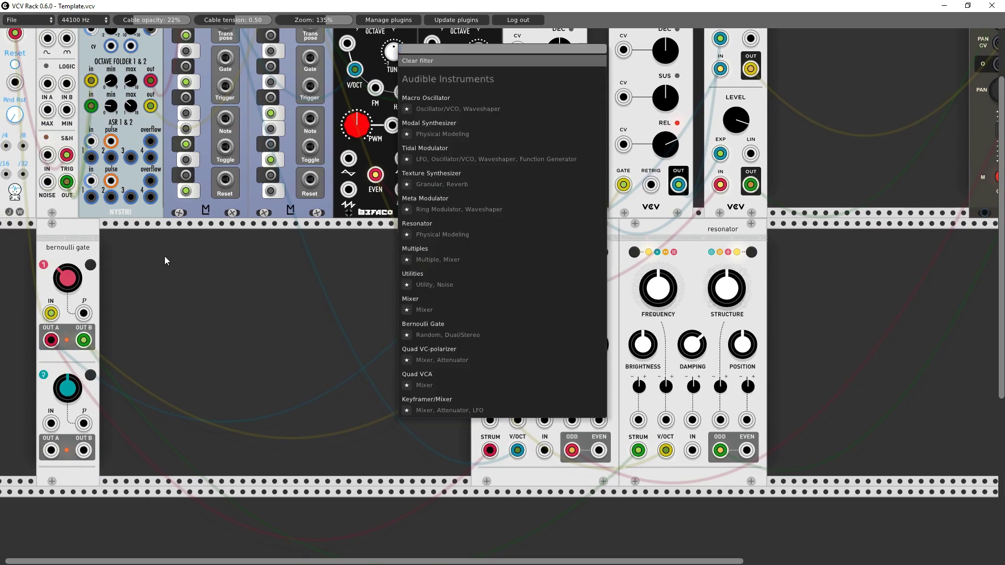
click(422, 59)
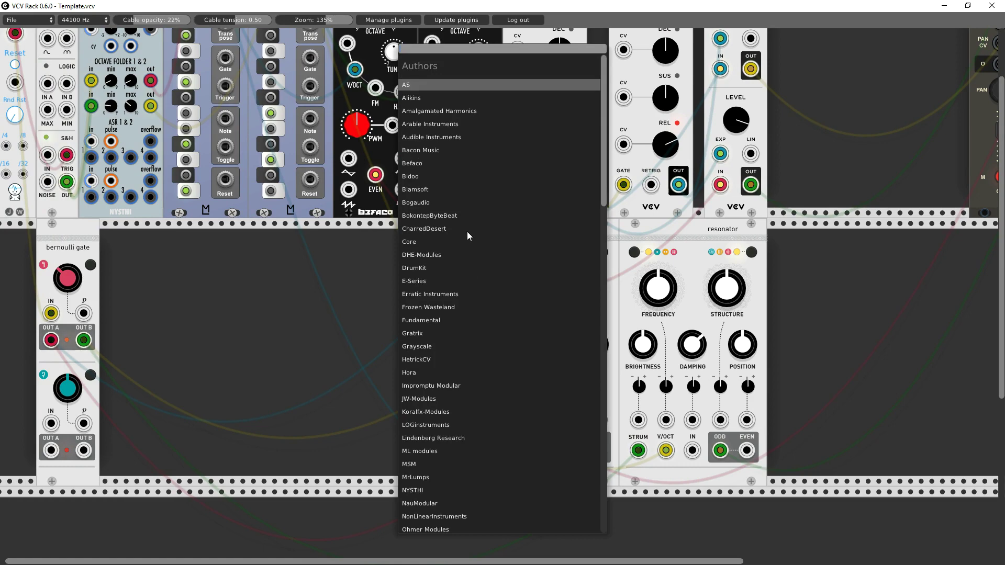
click(417, 319)
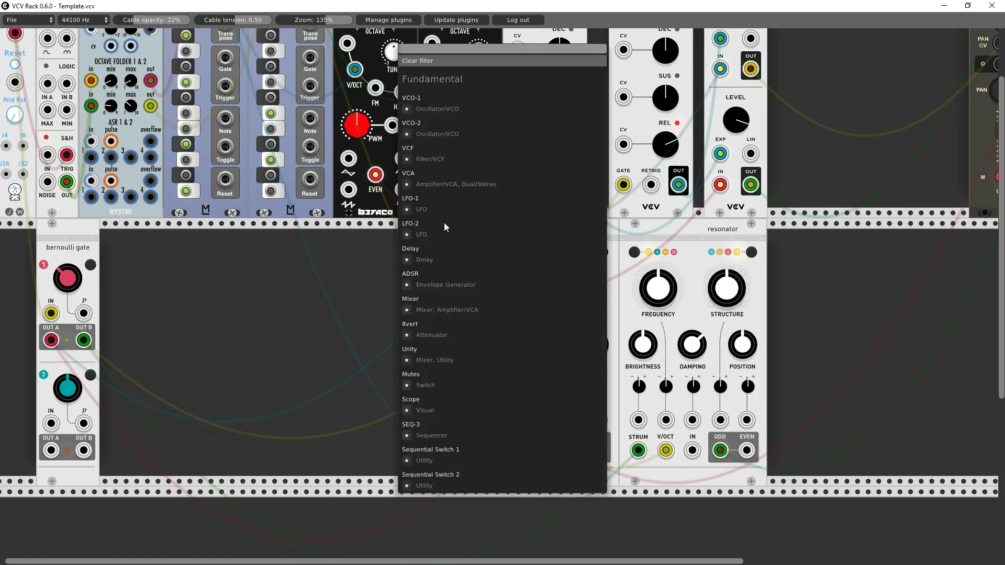
click(421, 203)
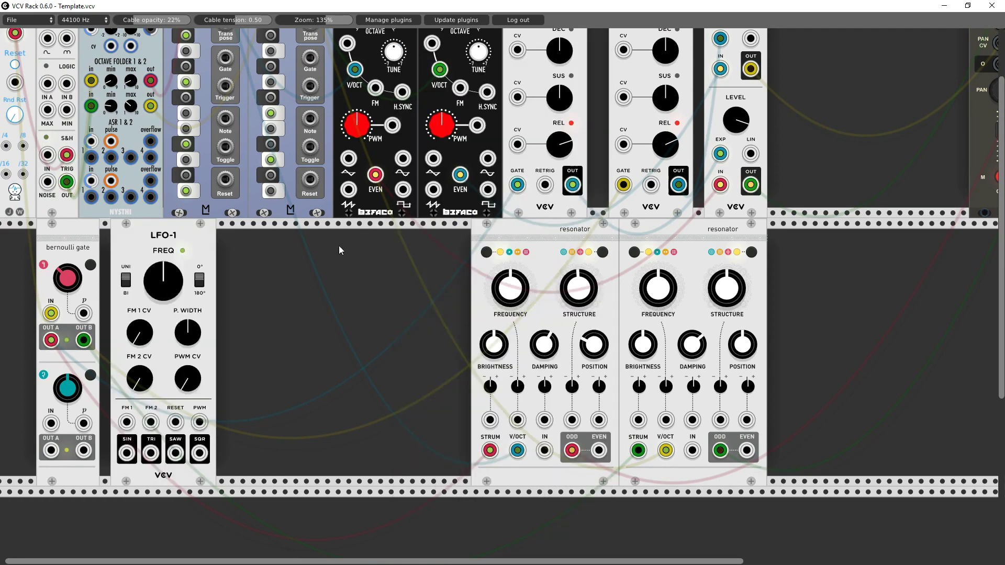
drag(148, 241, 92, 237)
Duplicate the LFO-1 into four modules, shifting both Resonators right to make room
right_click(92, 238)
click(119, 288)
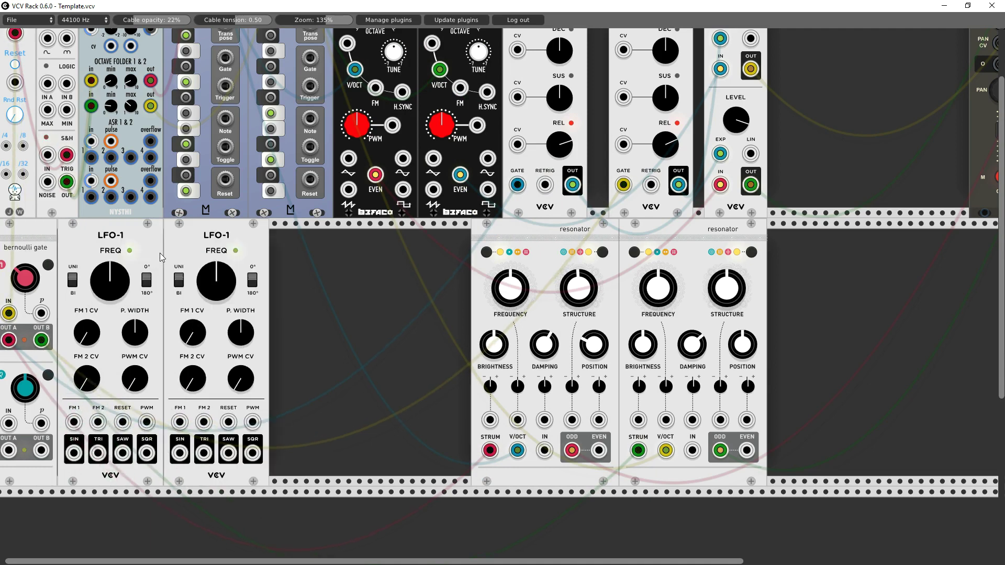
right_click(176, 247)
click(191, 296)
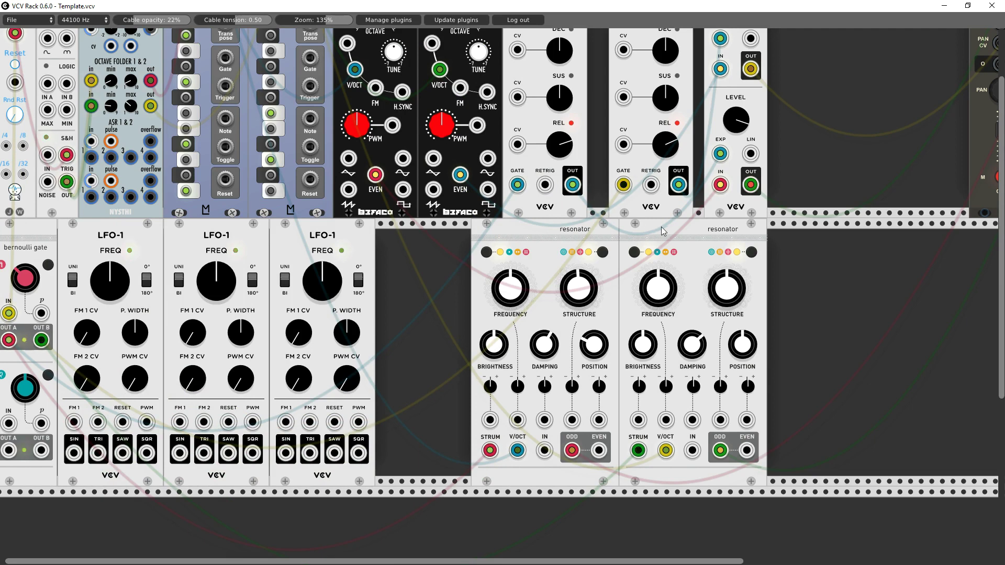
drag(644, 241, 708, 241)
drag(577, 247, 641, 246)
right_click(344, 243)
click(371, 291)
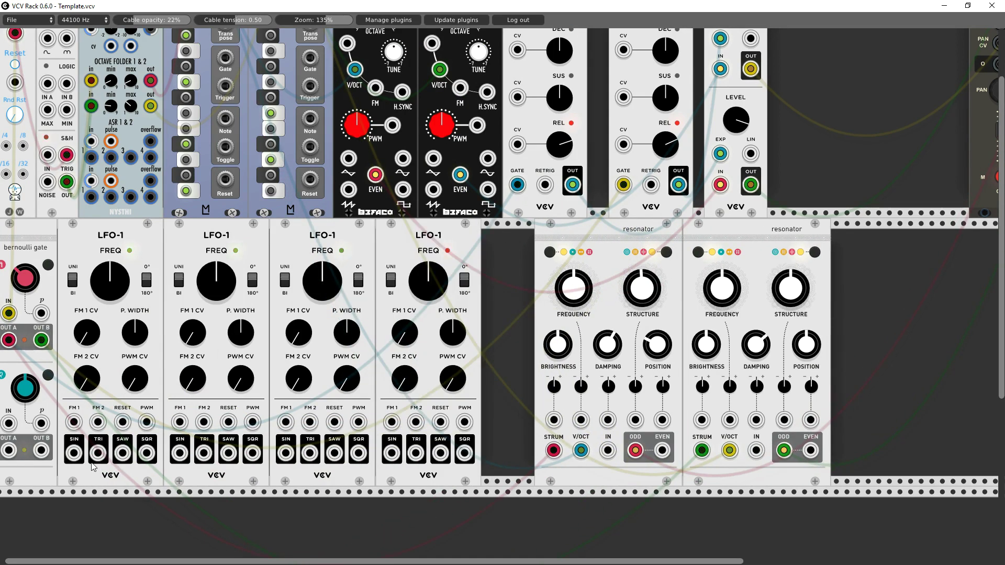
Slow all four LFO-1s and feed LFO 1's triangle into the left Resonator's STRUCTURE CV with an amount
drag(109, 278, 110, 301)
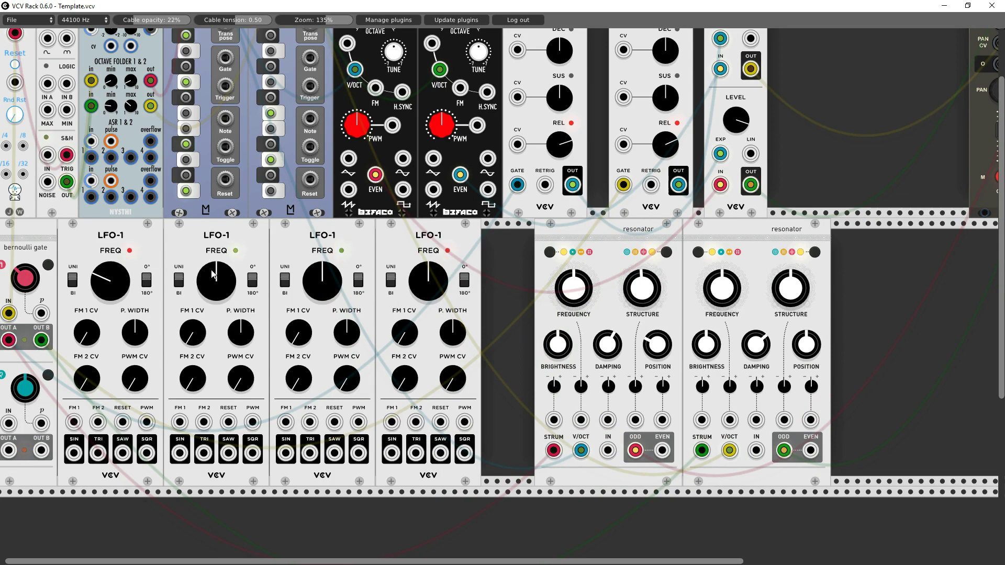
drag(217, 277, 216, 295)
drag(322, 278, 322, 296)
drag(429, 277, 429, 296)
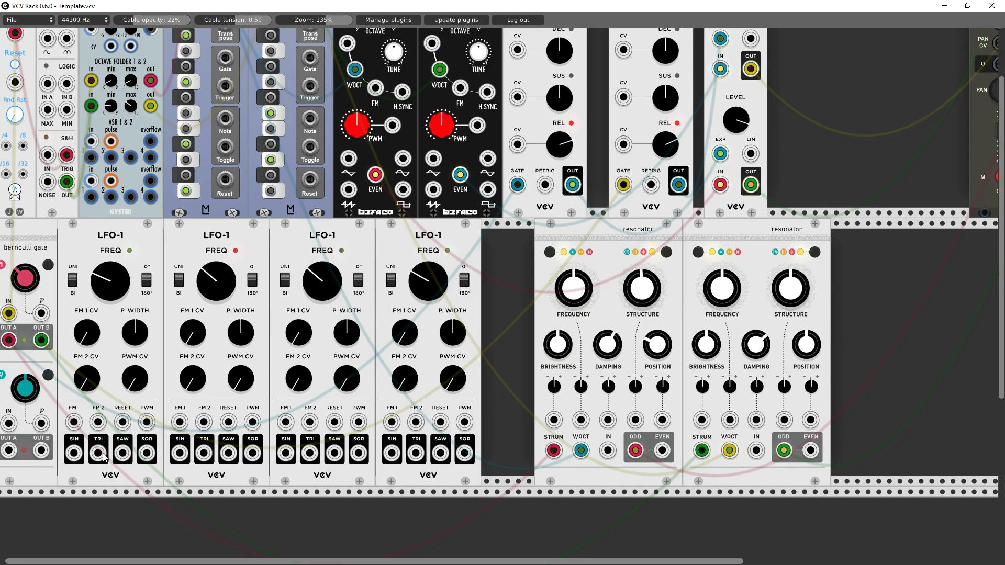
drag(103, 458, 632, 422)
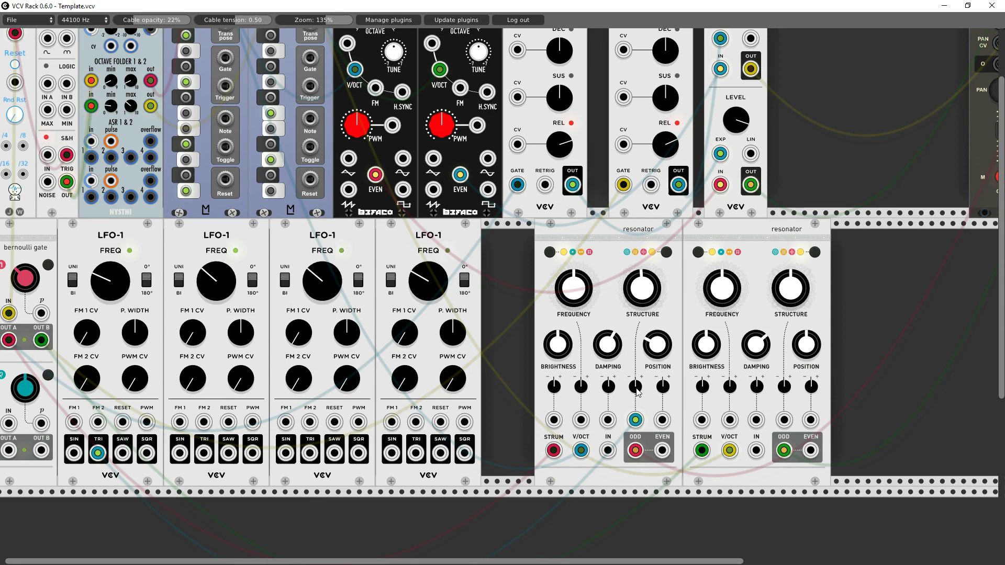
drag(636, 389, 628, 385)
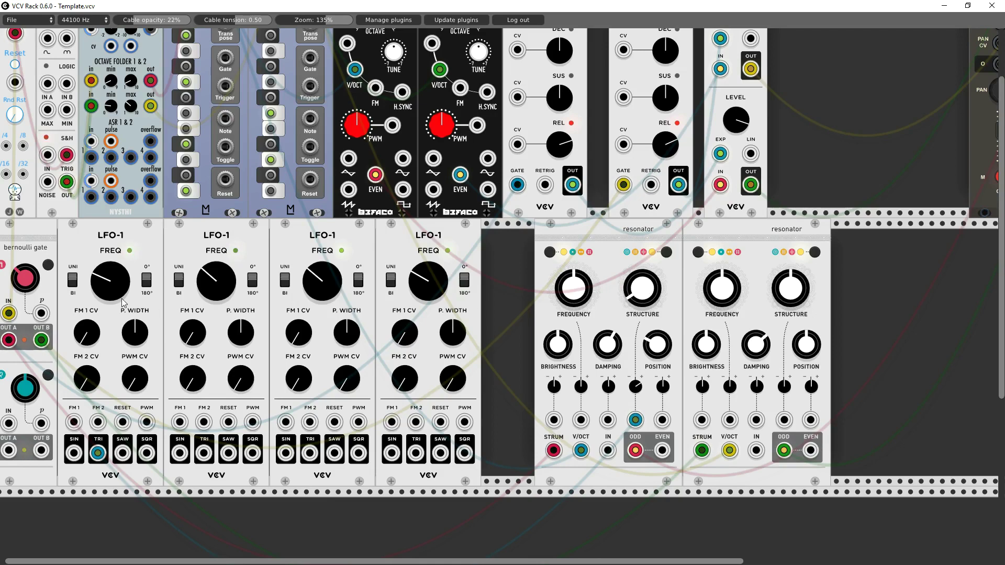
Slow the first two LFOs further and turn the second Resonator's STRUCTURE and a CV amount slightly clockwise
drag(105, 275, 105, 285)
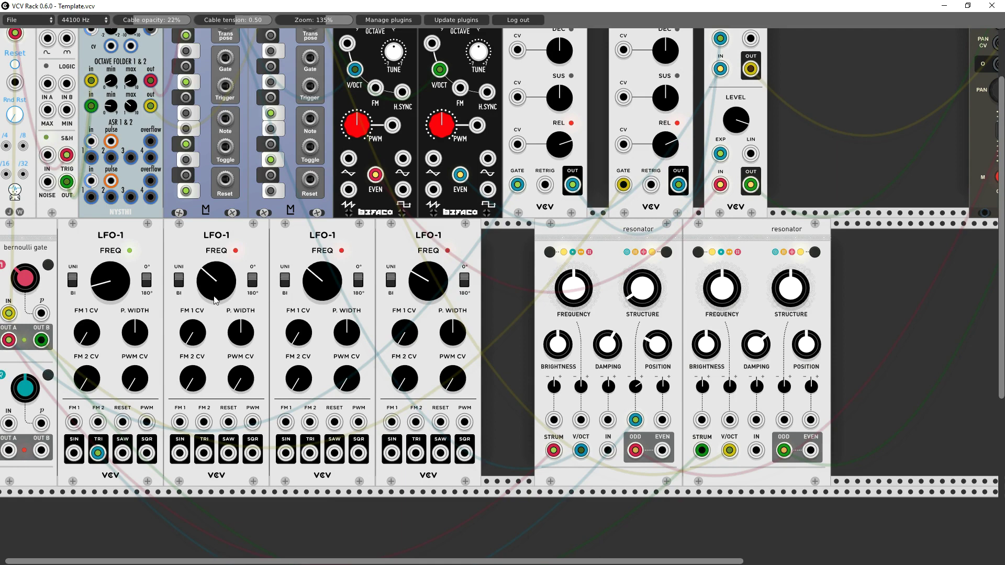
drag(213, 300, 212, 309)
click(800, 291)
drag(800, 291, 204, 453)
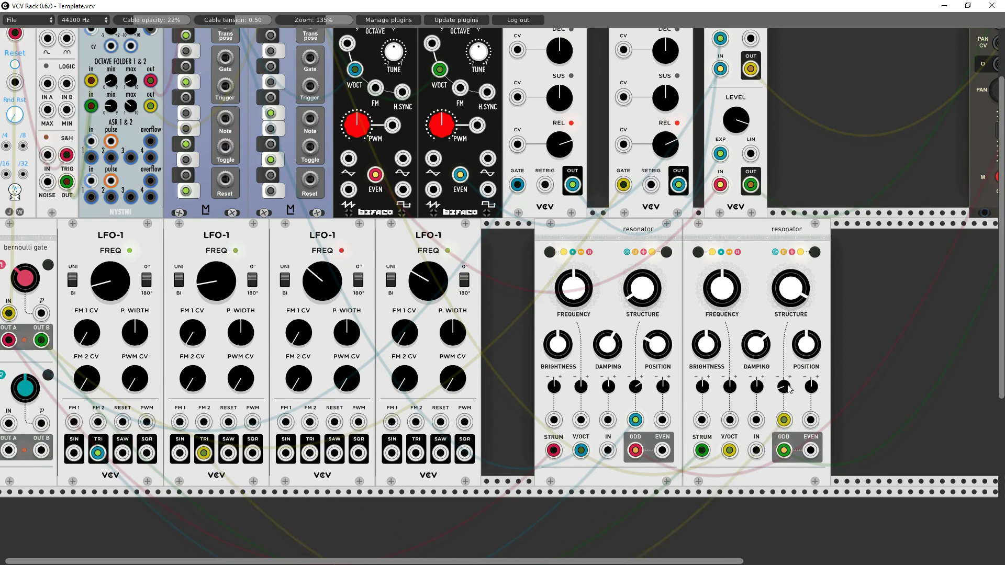
drag(782, 390, 782, 374)
drag(793, 289, 802, 378)
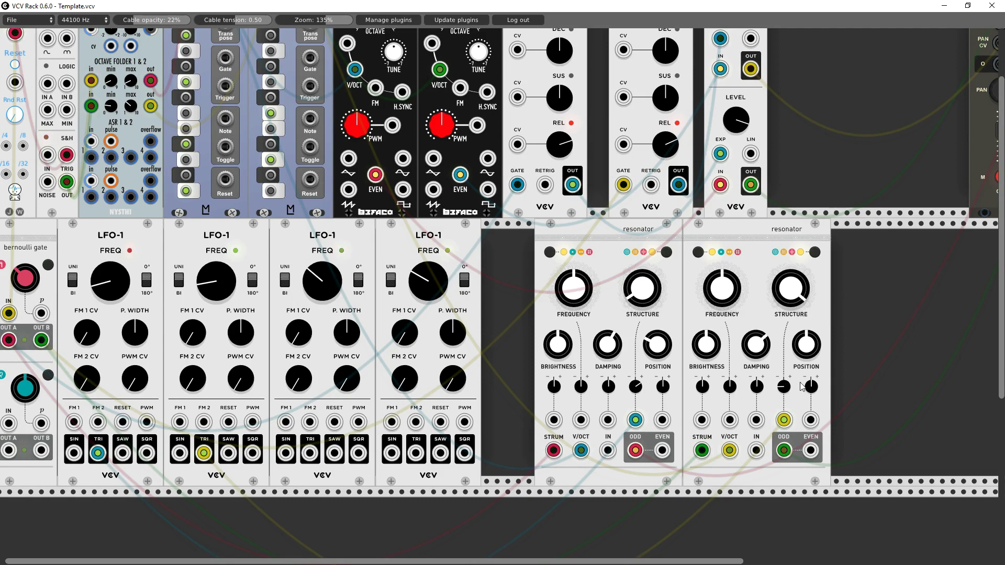
drag(780, 275, 792, 343)
Patch LFO-1 #3 SAW and LFO-1 #4 SIN into Resonators 1 and 2 POSITION CV, nudging STRUCTURE and POSITION
drag(789, 284, 789, 278)
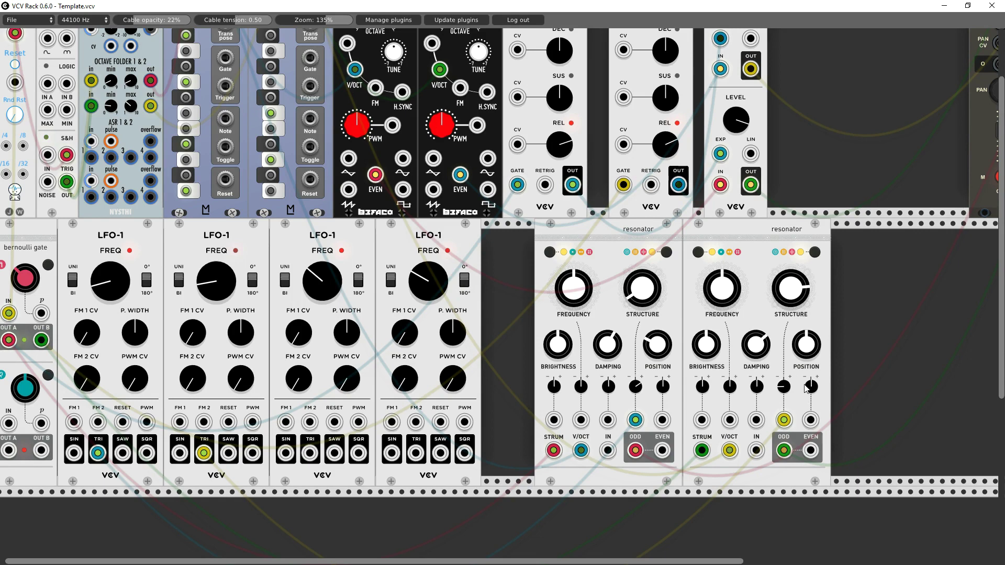
drag(808, 386, 809, 387)
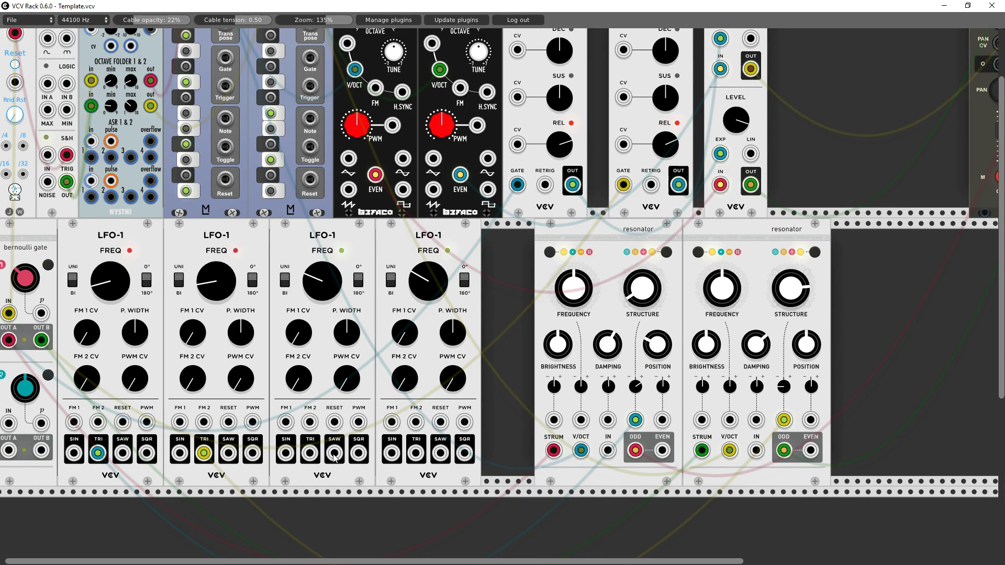
drag(335, 458, 663, 389)
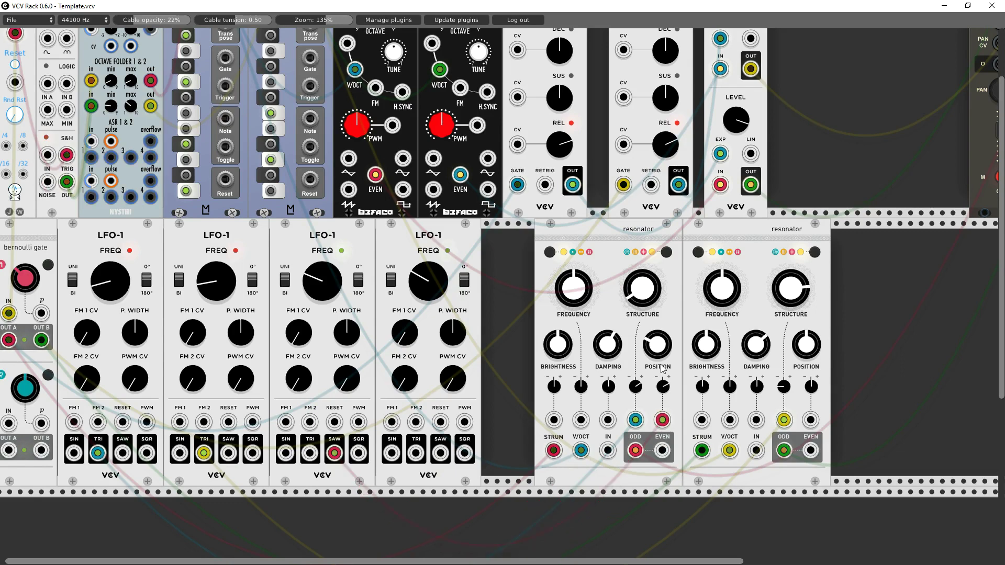
drag(658, 352, 658, 356)
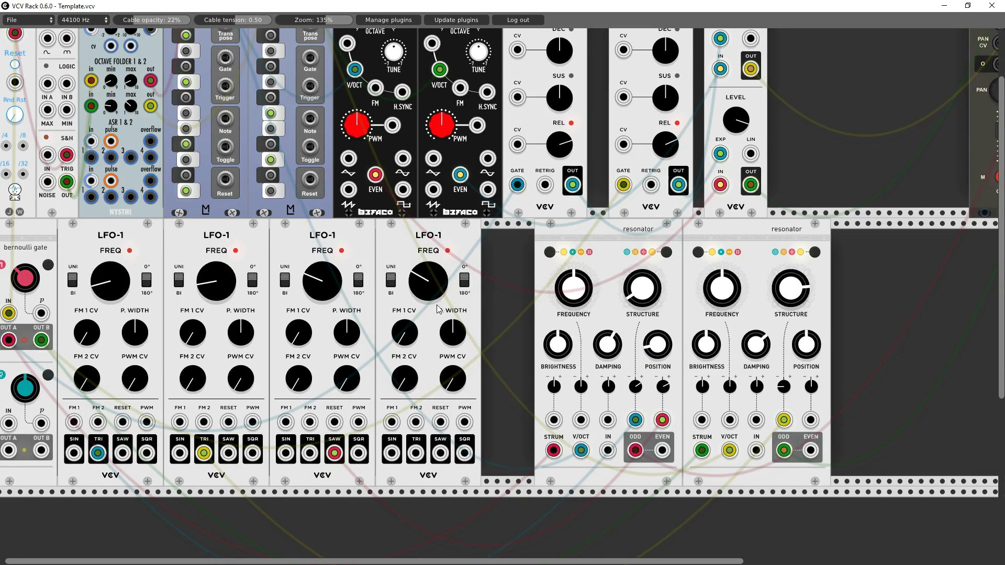
drag(392, 453, 811, 420)
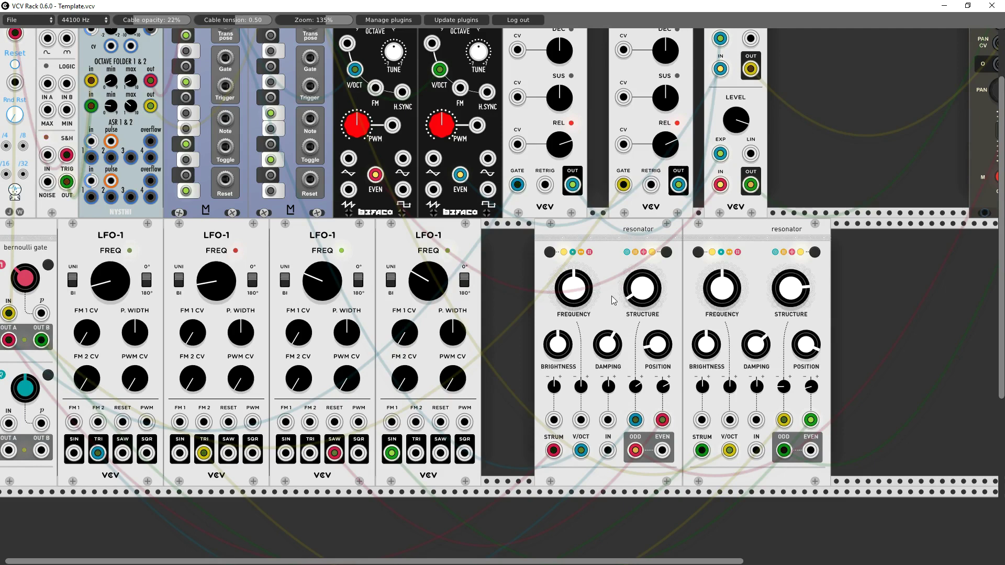
Slide both Resonators left until they sit flush against the LFOs
drag(594, 235, 573, 236)
drag(711, 236, 690, 237)
drag(586, 230, 555, 231)
drag(701, 242, 670, 242)
Add a Reverb Stereo FX module from the Reverb tag to the rack
scroll(832, 288, up, 3)
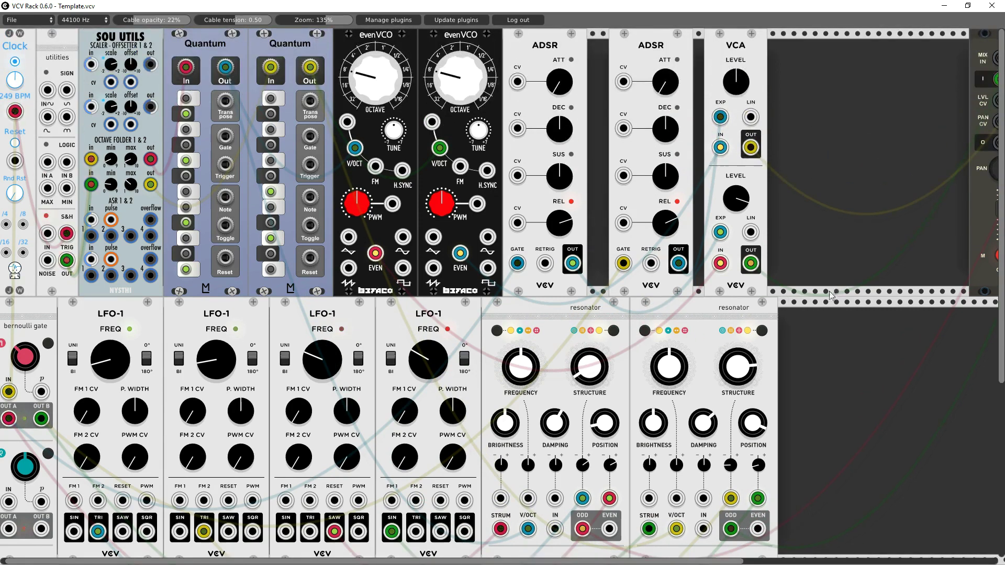
scroll(672, 555, right, 7)
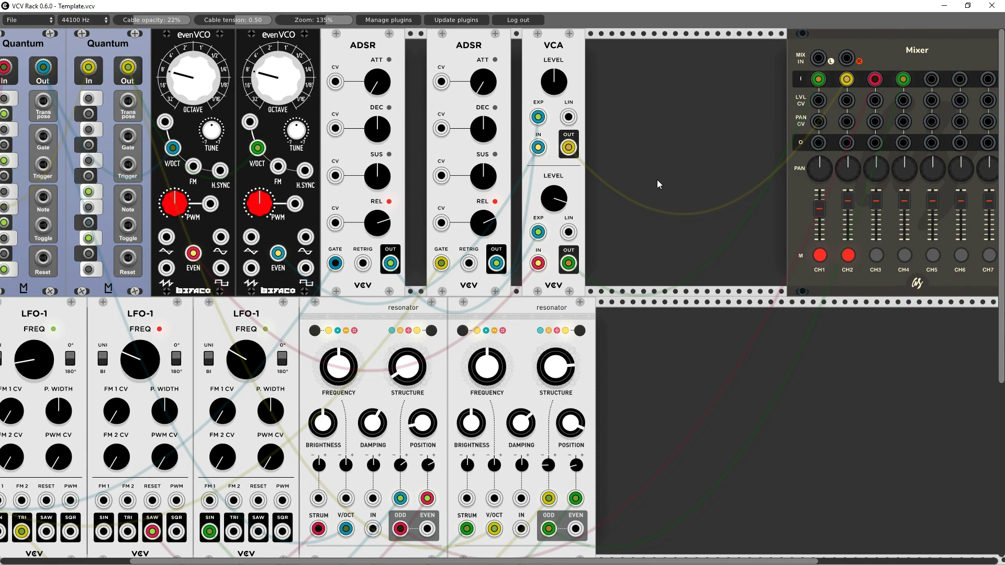
right_click(667, 147)
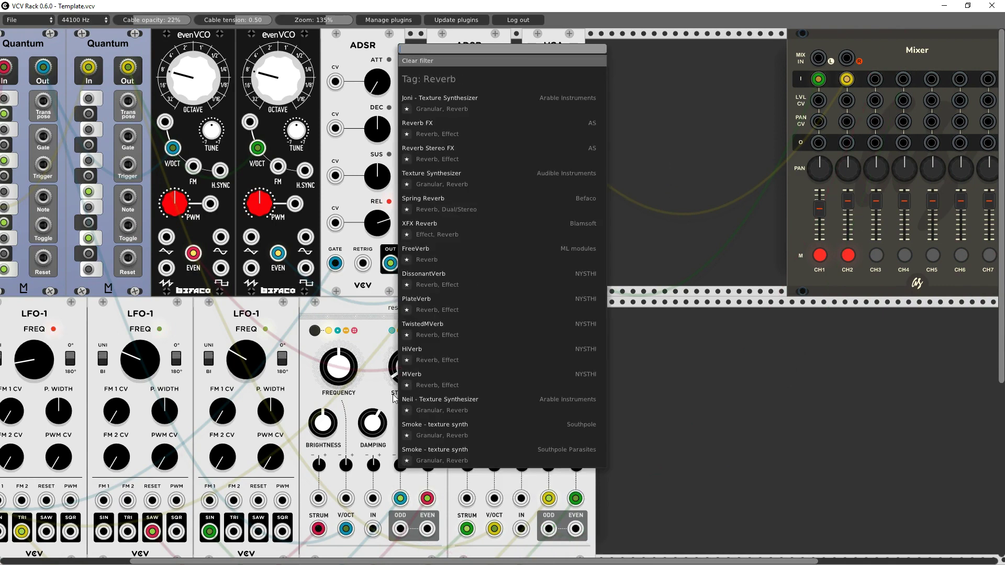
click(429, 148)
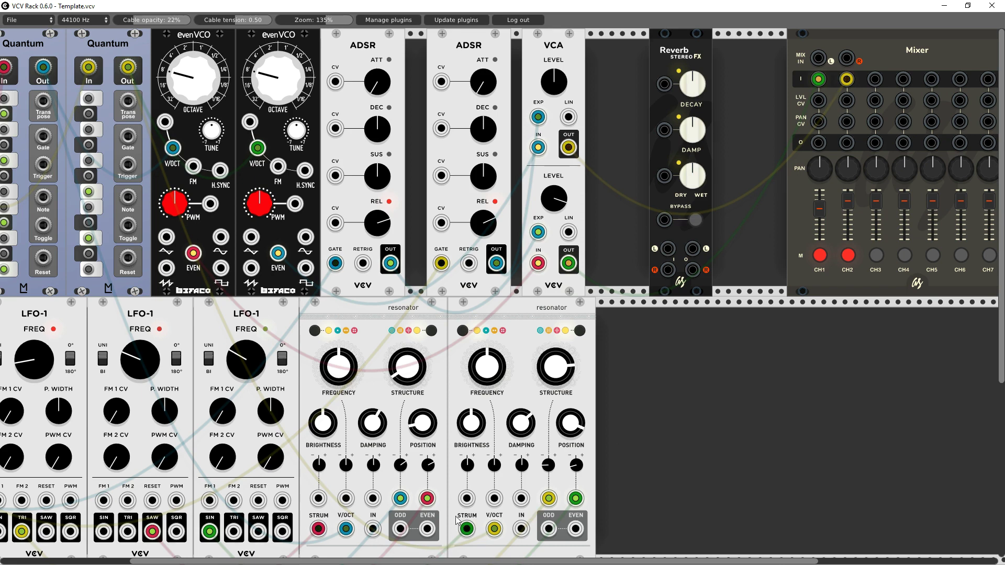
Cable both Resonators' ODD outputs into the reverb's L/R inputs, its right output to Mixer CH4, and shift it left
drag(400, 529, 669, 251)
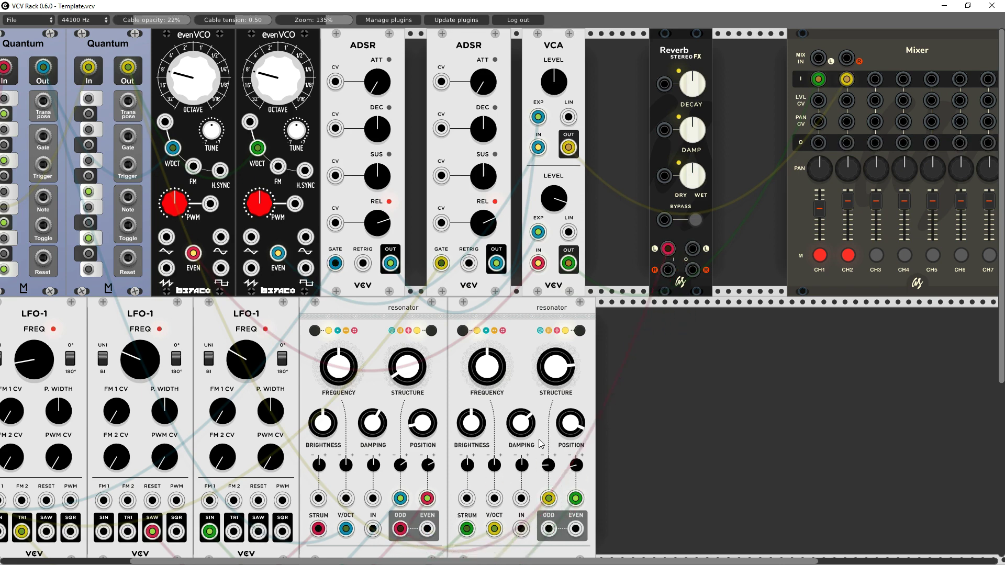
drag(548, 528, 876, 80)
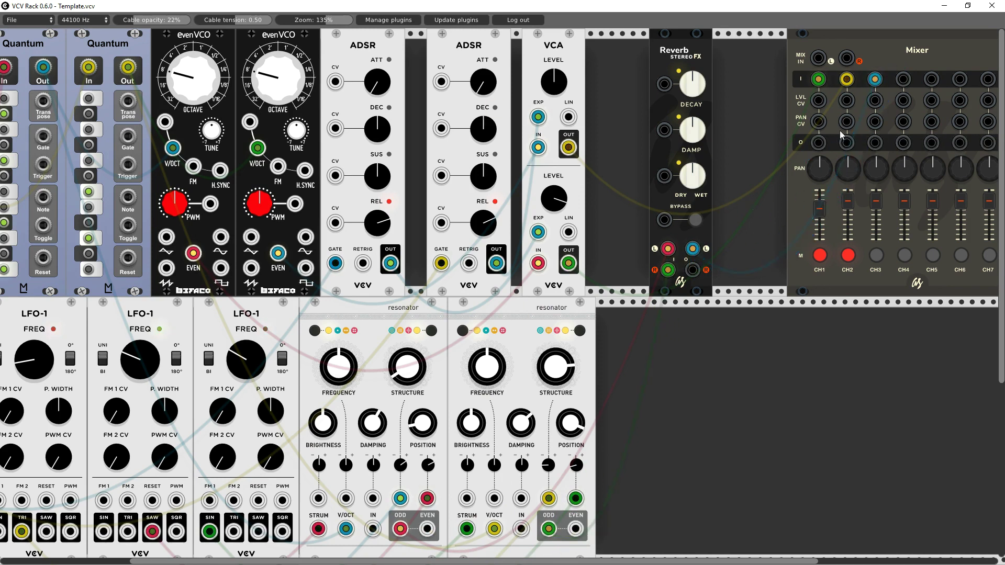
drag(692, 270, 904, 79)
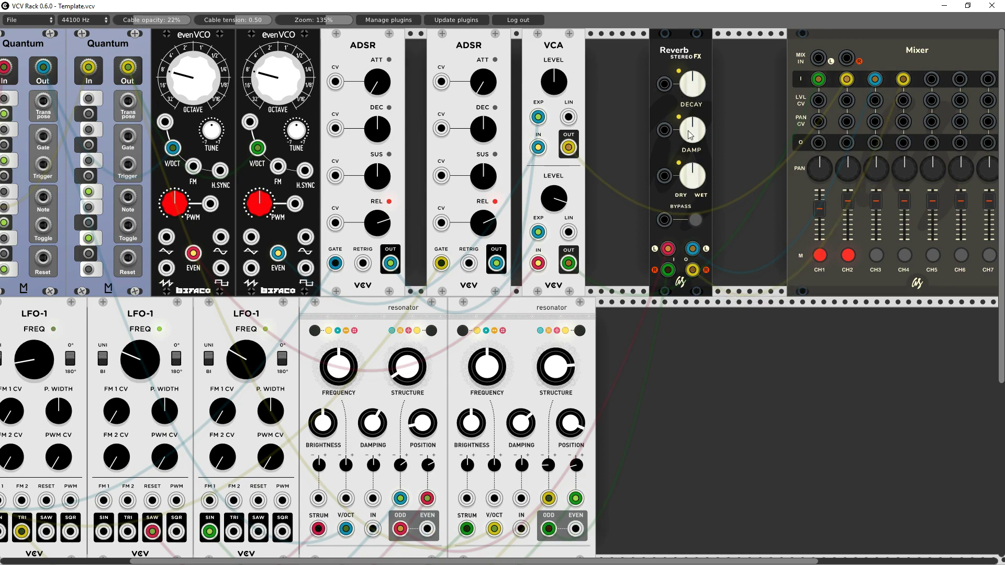
drag(670, 51, 649, 74)
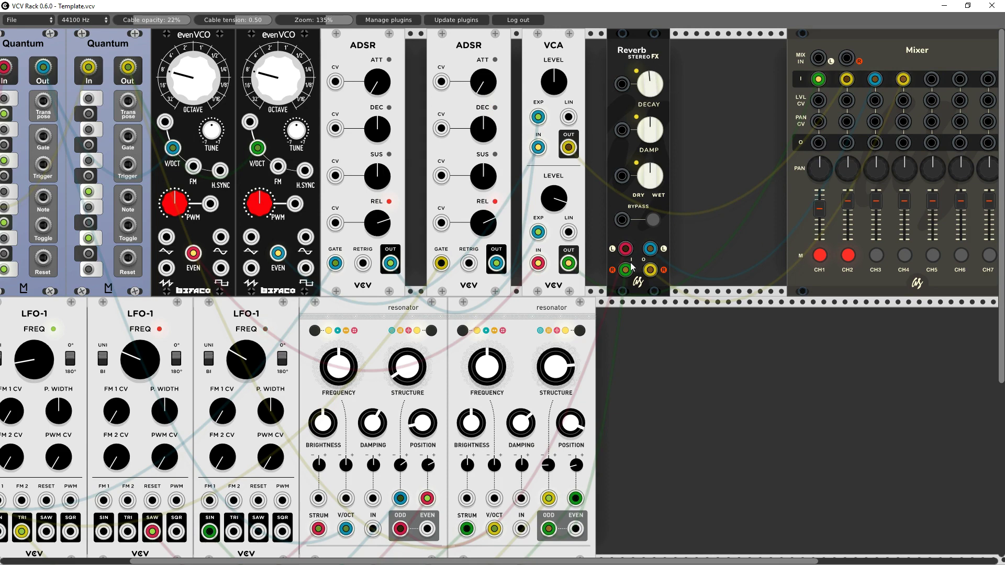
Turn up the DAMPING knobs on both Resonators
scroll(653, 404, down, 4)
scroll(655, 409, up, 2)
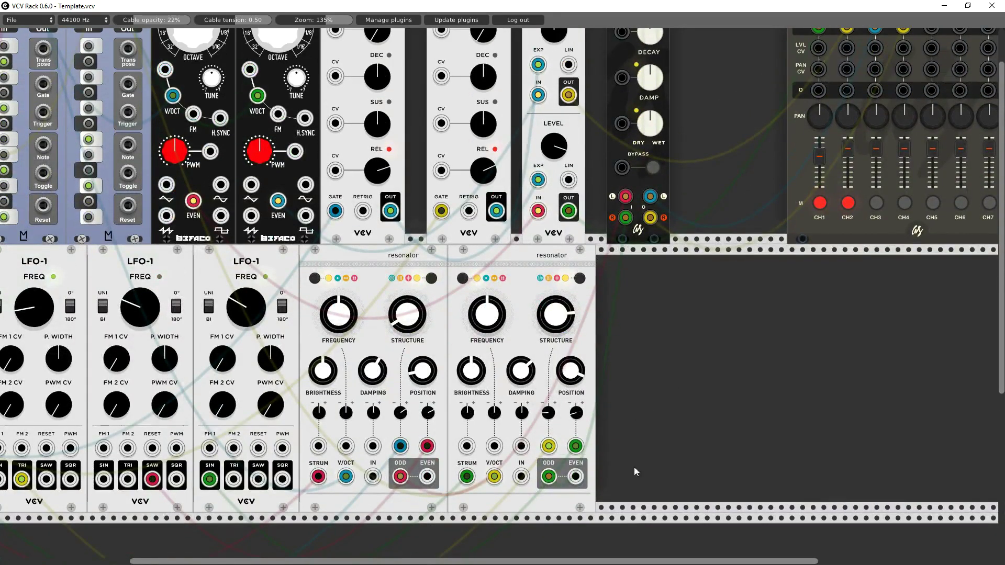
scroll(634, 467, down, 4)
drag(373, 266, 373, 252)
drag(521, 265, 522, 257)
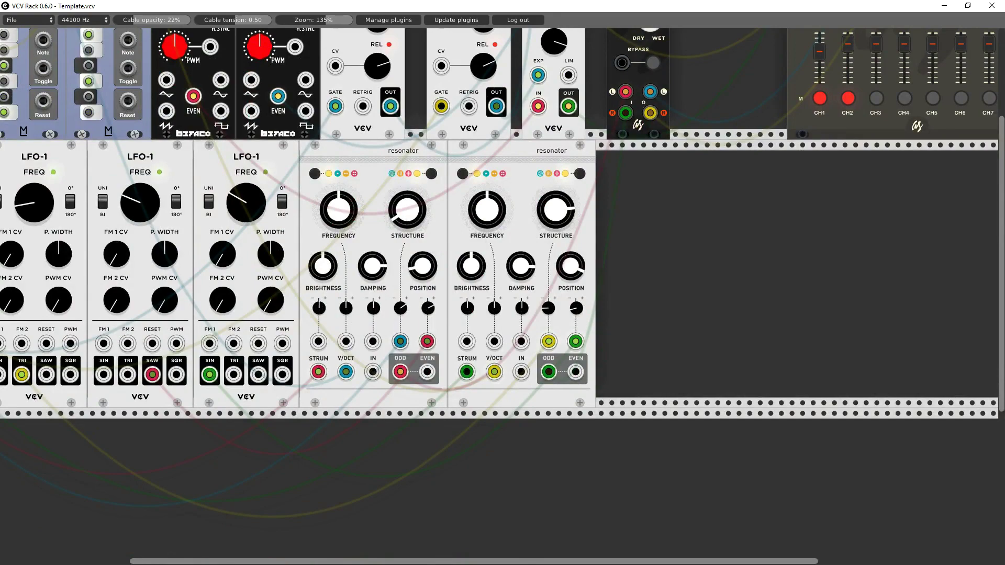
Raise the system playback volume and nudge the Mixer's MIX fader slightly up
scroll(806, 361, up, 6)
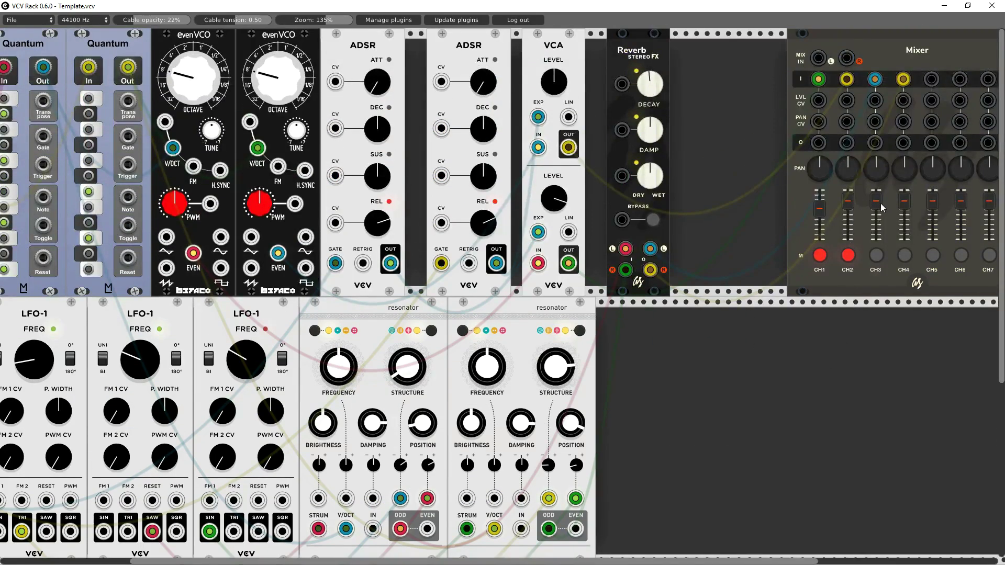
key(XF86AudioLowerVolume)
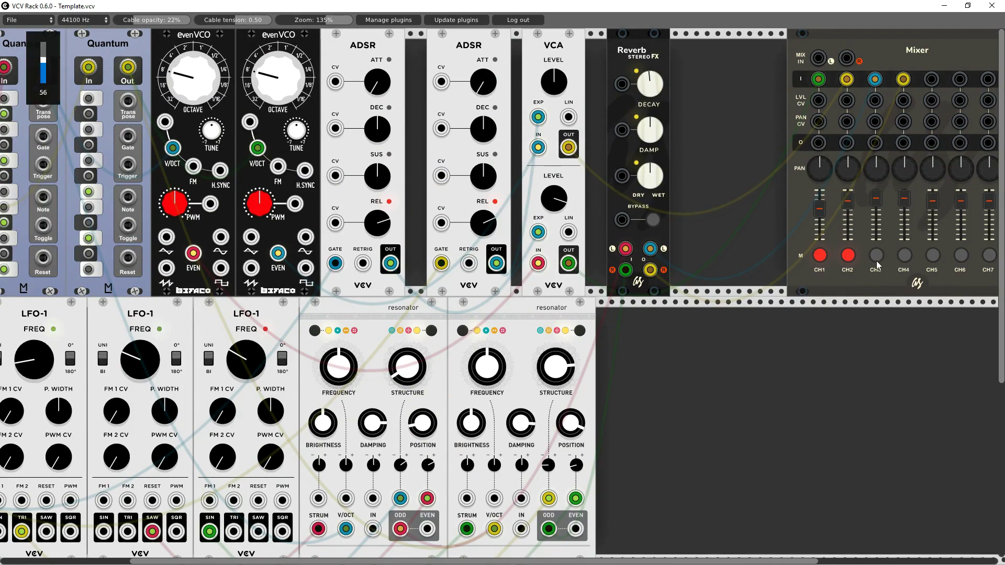
key(XF86AudioRaiseVolume)
key(XF86AudioRaiseVolume)
key(XF86AudioRaiseVolume)
scroll(680, 447, down, 1)
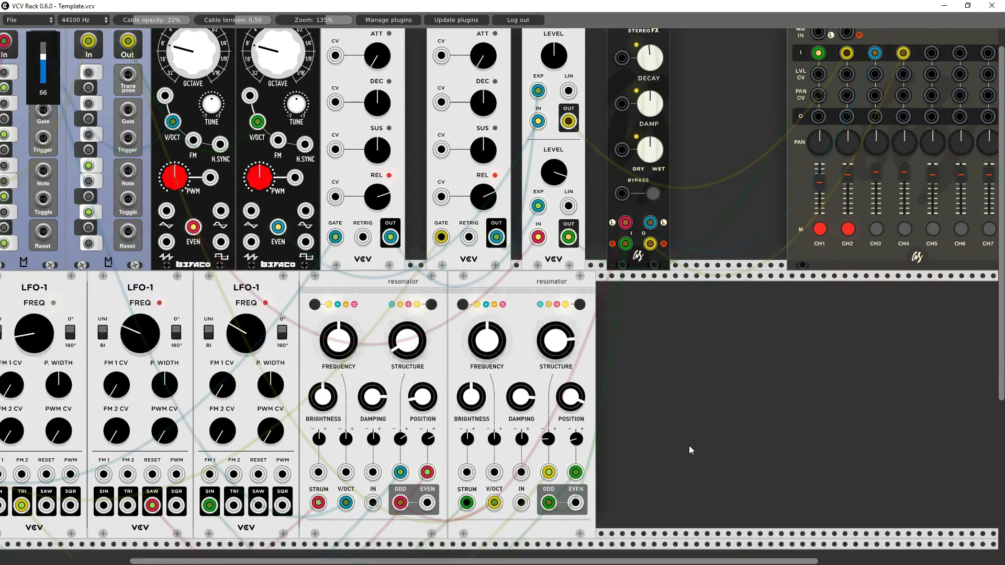
scroll(686, 445, down, 2)
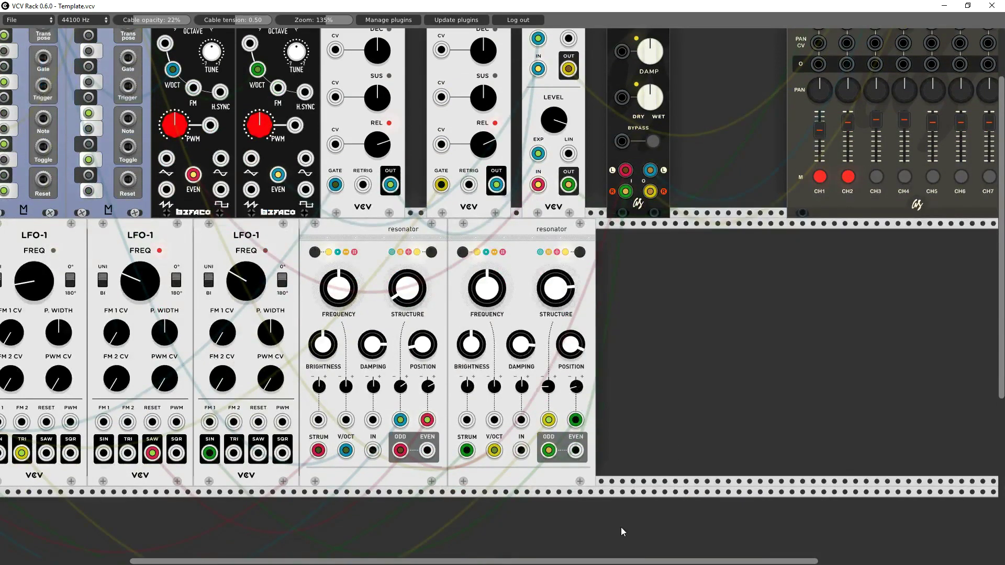
scroll(528, 560, right, 10)
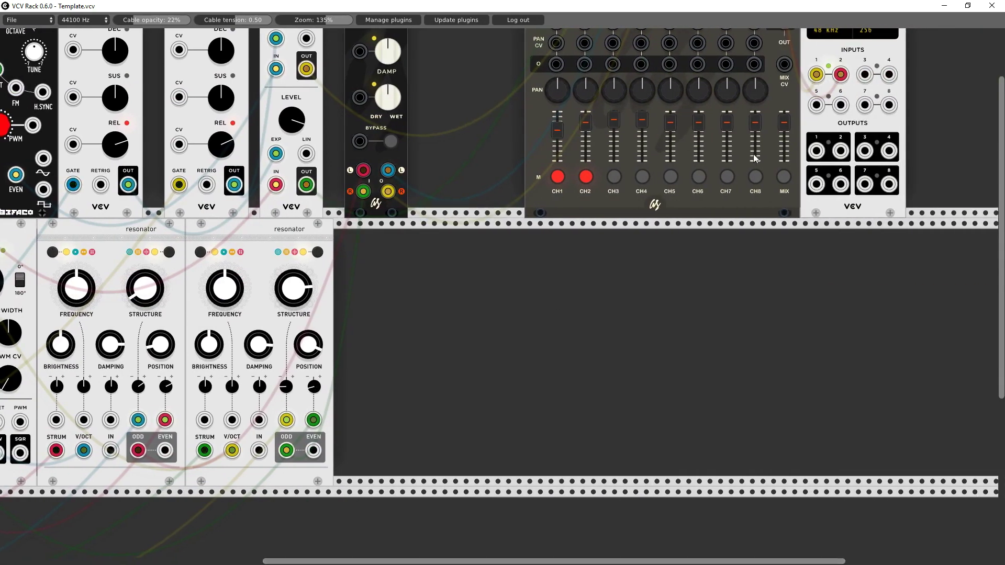
drag(784, 129, 784, 124)
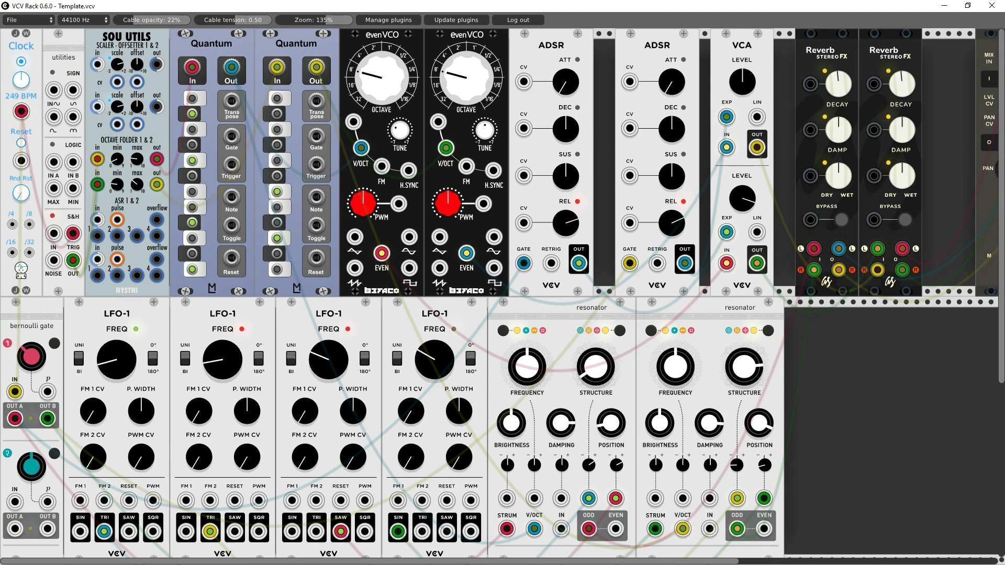
Lower Resonator 2's POSITION, move the evenVCO pitch cable, and feed Octave Folder out into Quantum 1's In
drag(766, 466, 767, 466)
drag(762, 430, 736, 466)
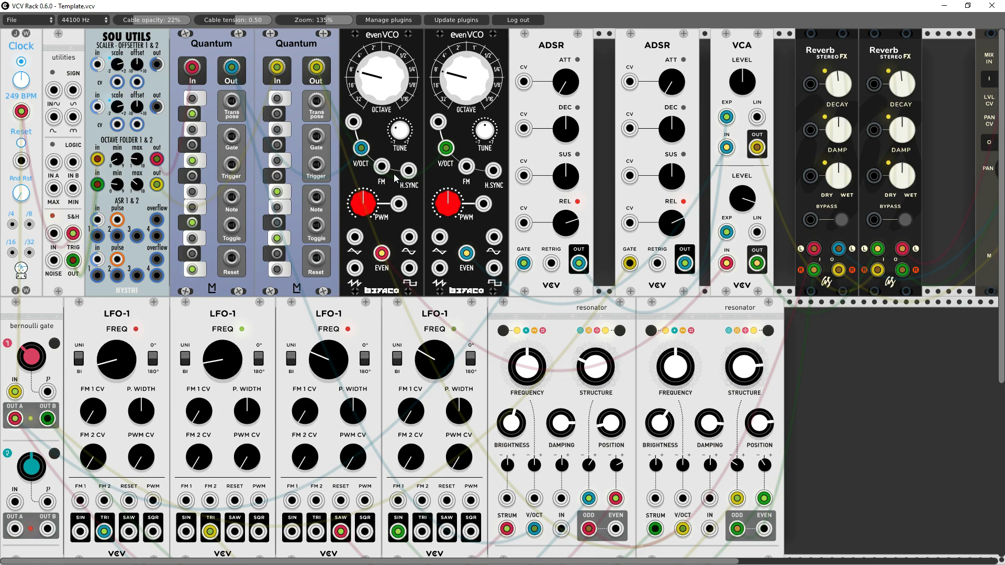
drag(360, 152, 334, 220)
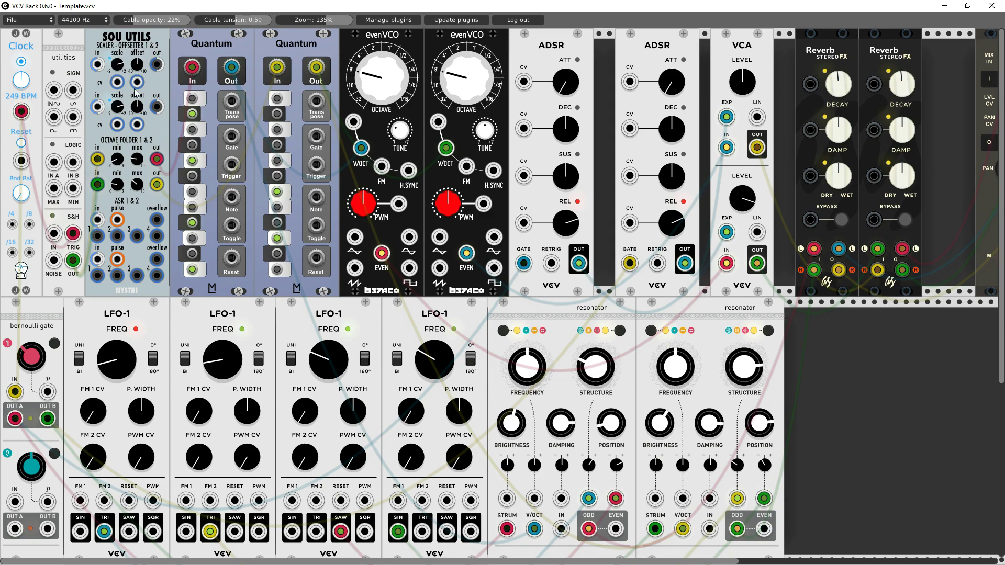
drag(192, 67, 151, 164)
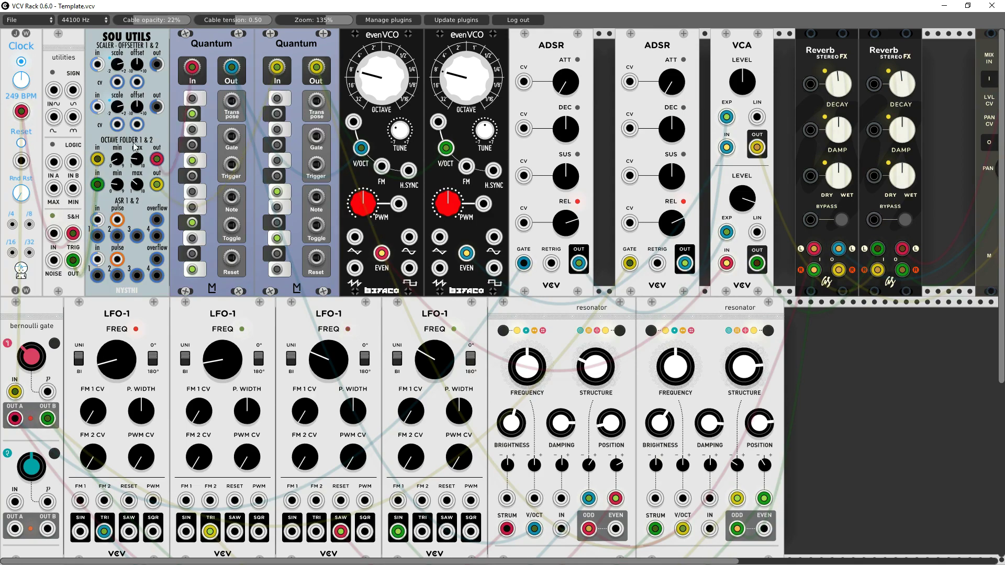